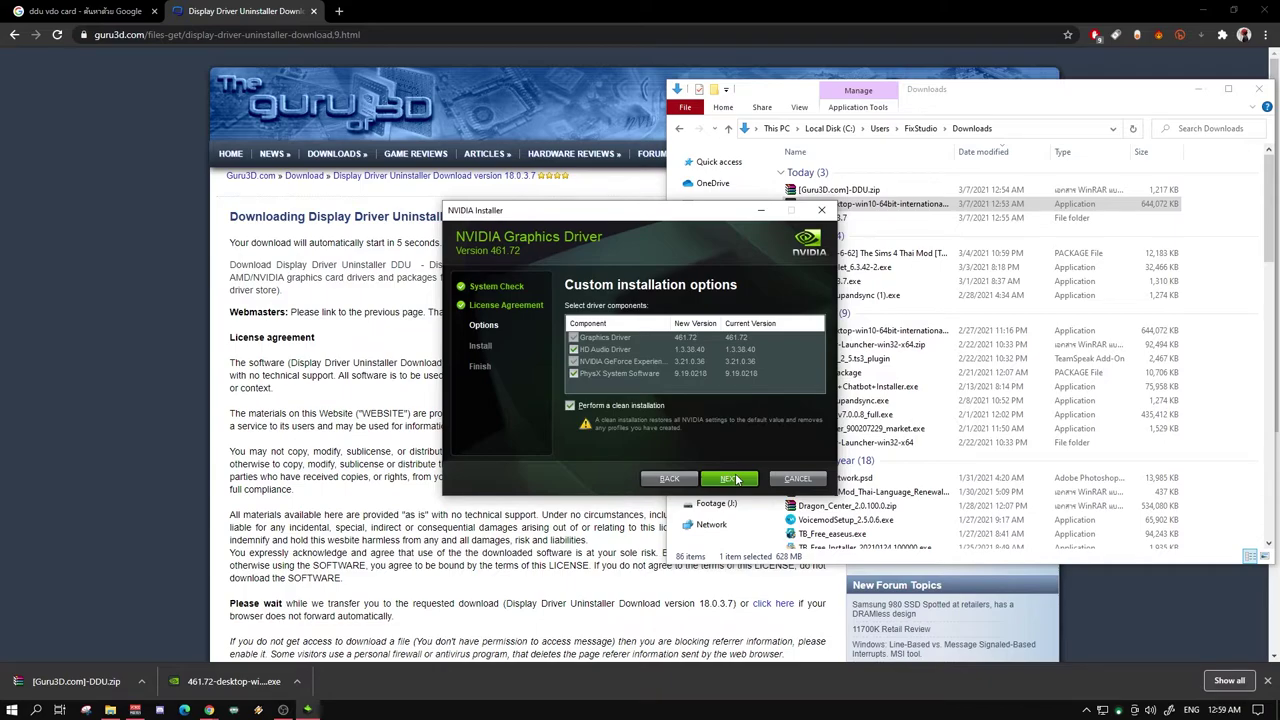
# - Proceed with the custom clean installation of the NVIDIA graphics driver version 461.72
pyautogui.click(736, 479)
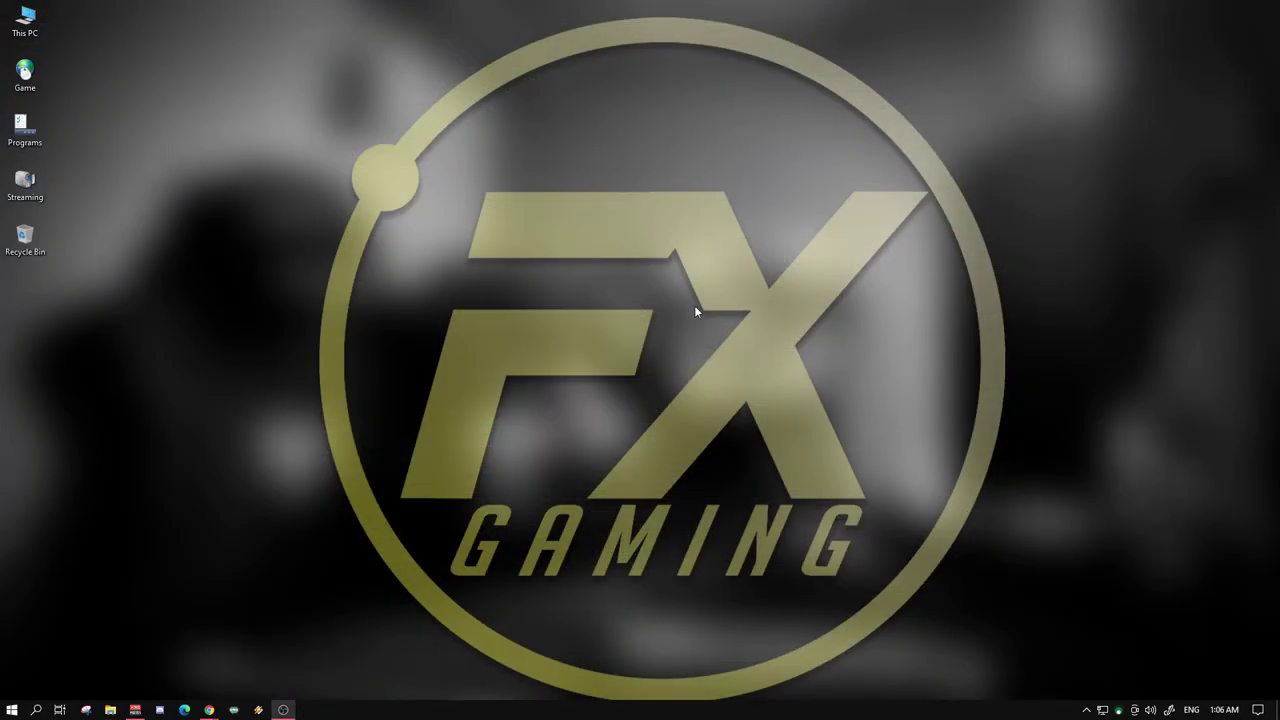
# - Open the NVIDIA Control Panel from the desktop and show the Manage 3D settings page
pyautogui.rightClick(596, 333)
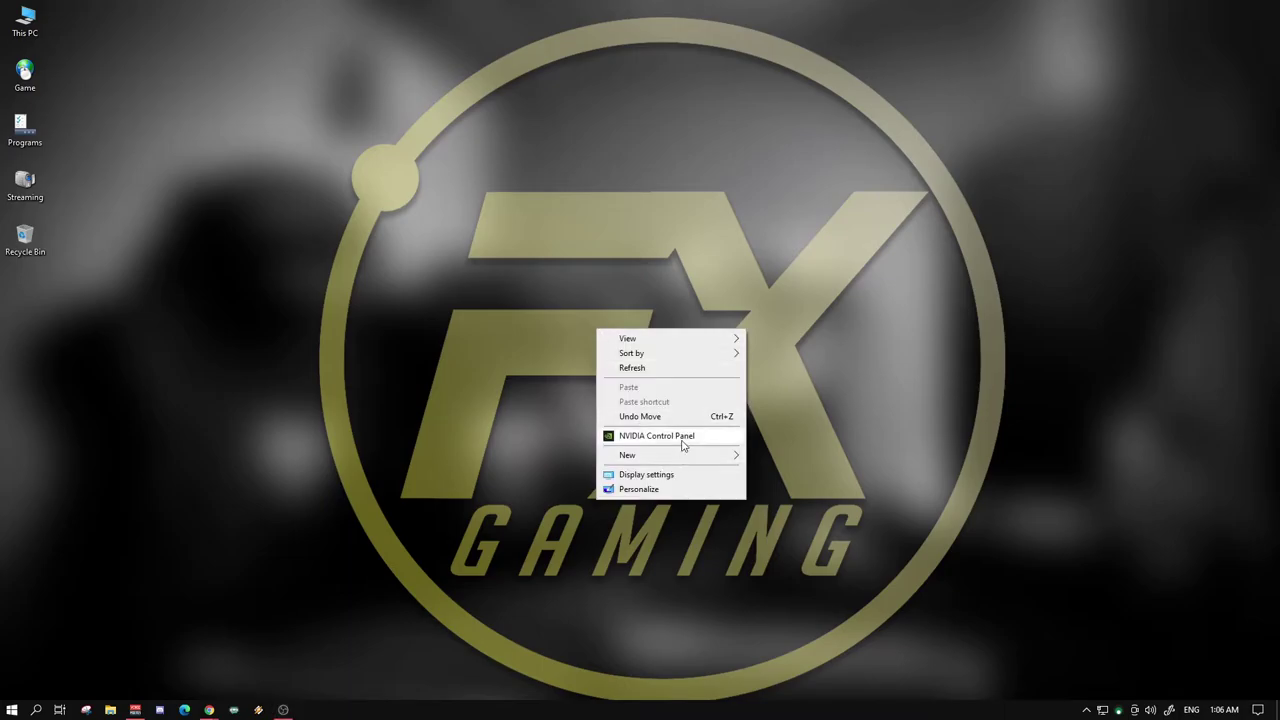
pyautogui.rightClick(554, 260)
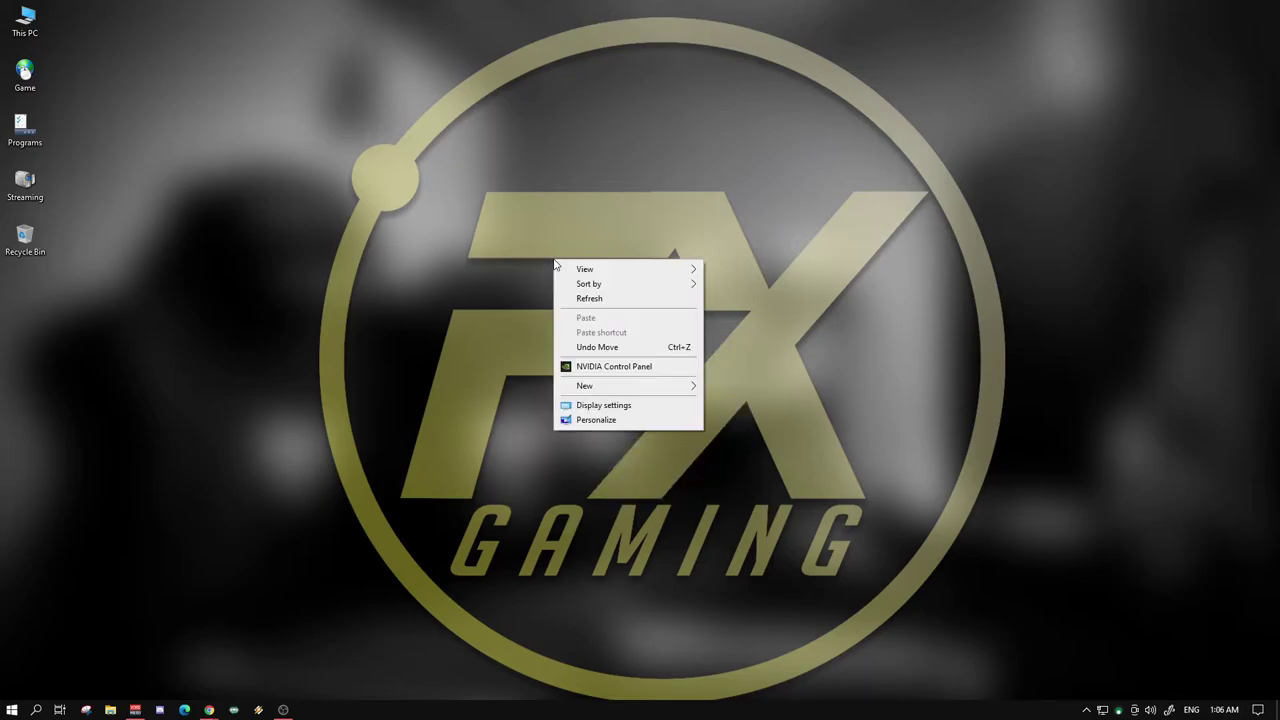
pyautogui.click(624, 367)
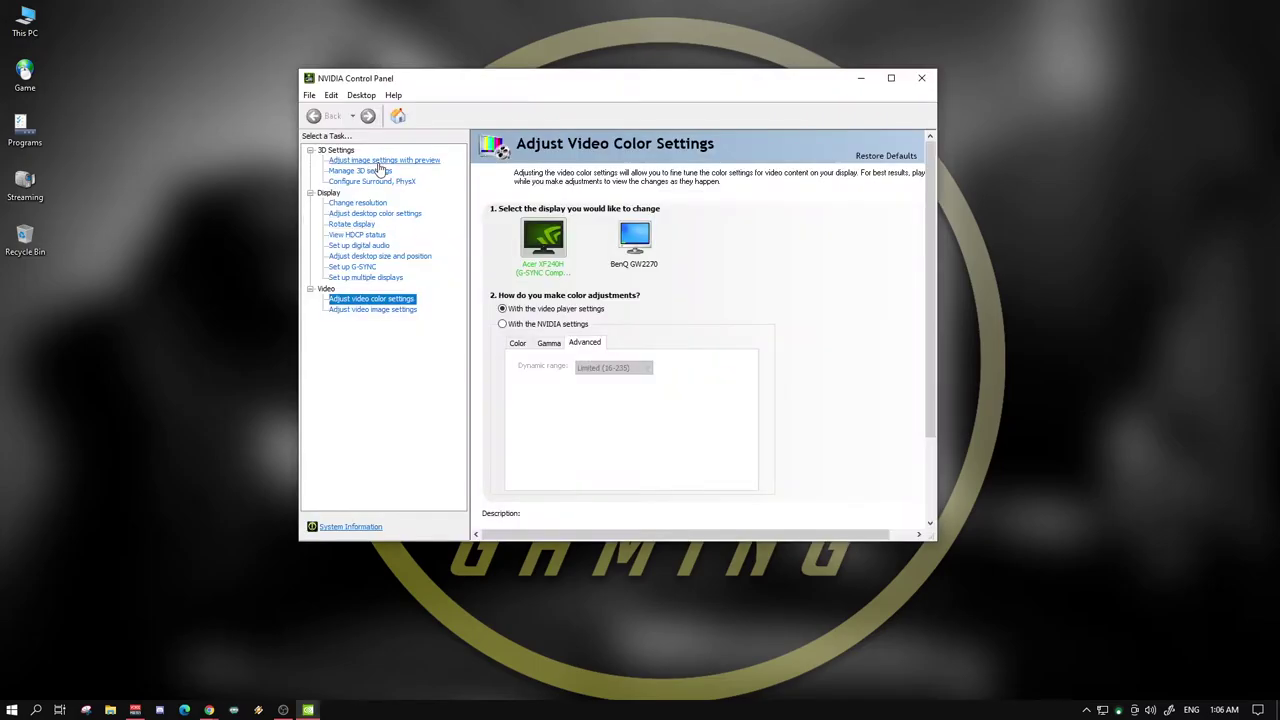
pyautogui.click(370, 172)
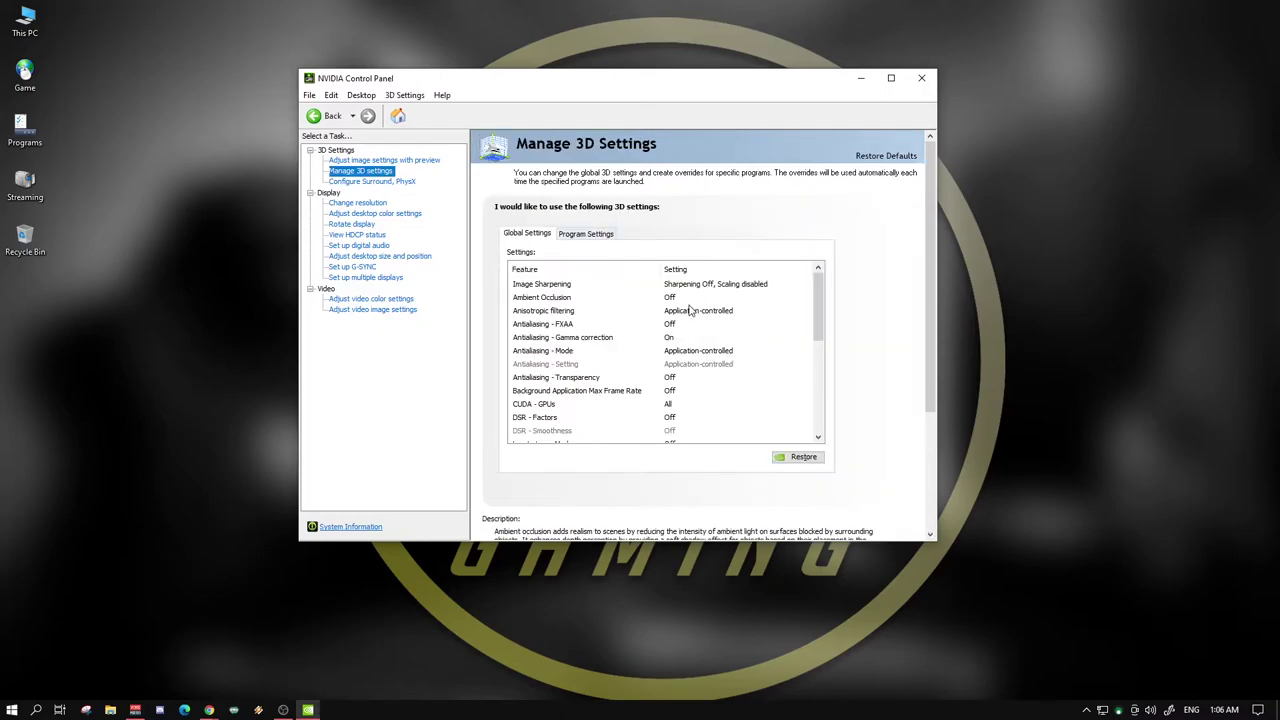
# - Set both Anisotropic filtering and Antialiasing - Mode to Off in the global 3D settings
pyautogui.click(690, 311)
pyautogui.click(750, 314)
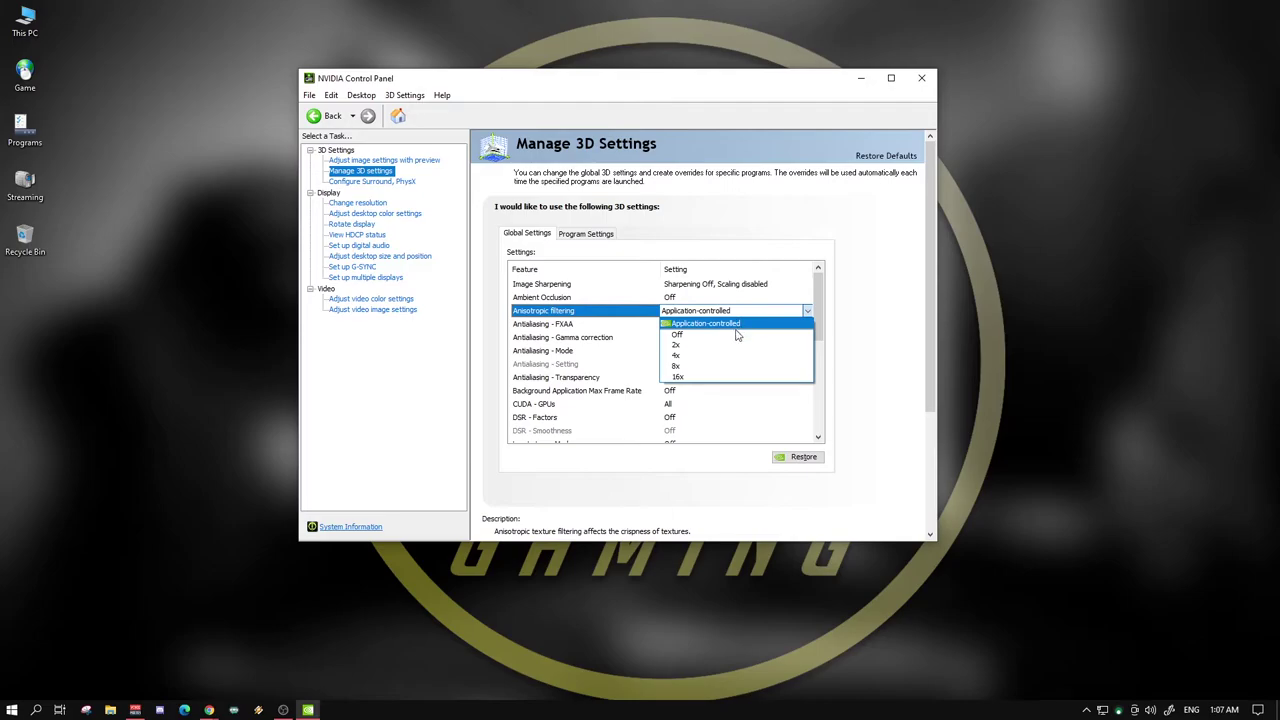
pyautogui.click(736, 335)
pyautogui.click(697, 352)
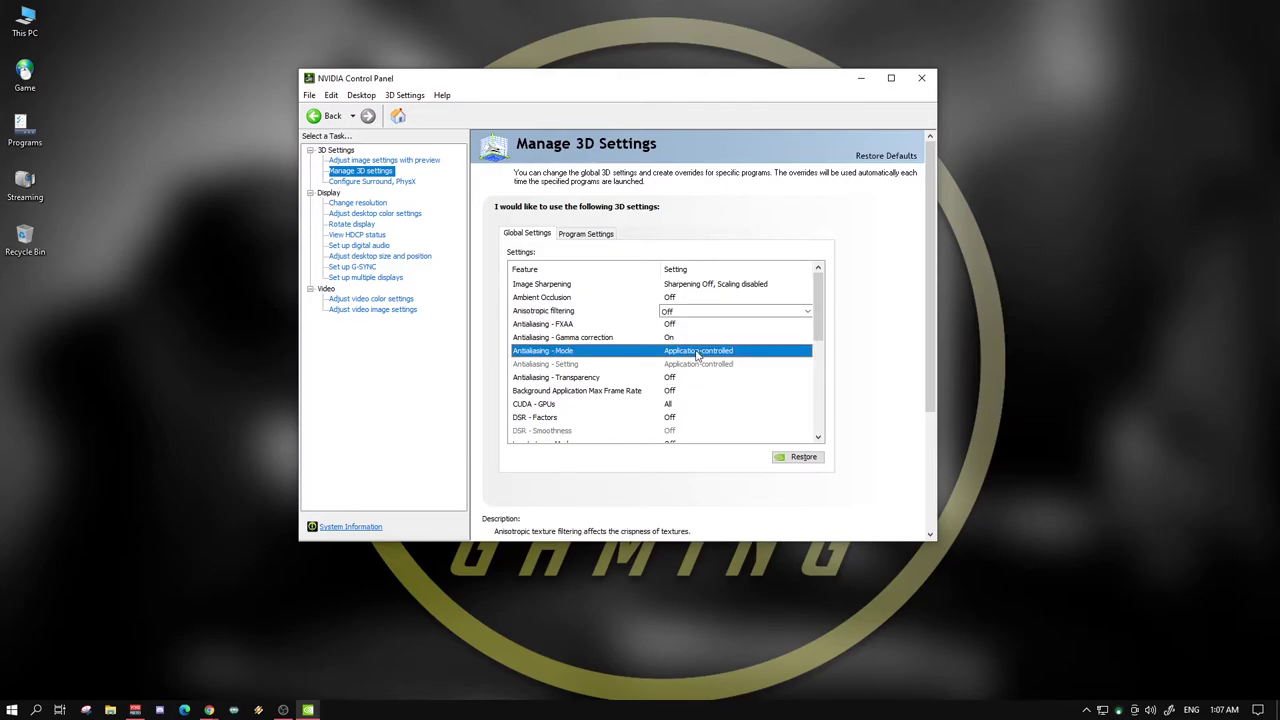
pyautogui.click(697, 352)
pyautogui.click(692, 378)
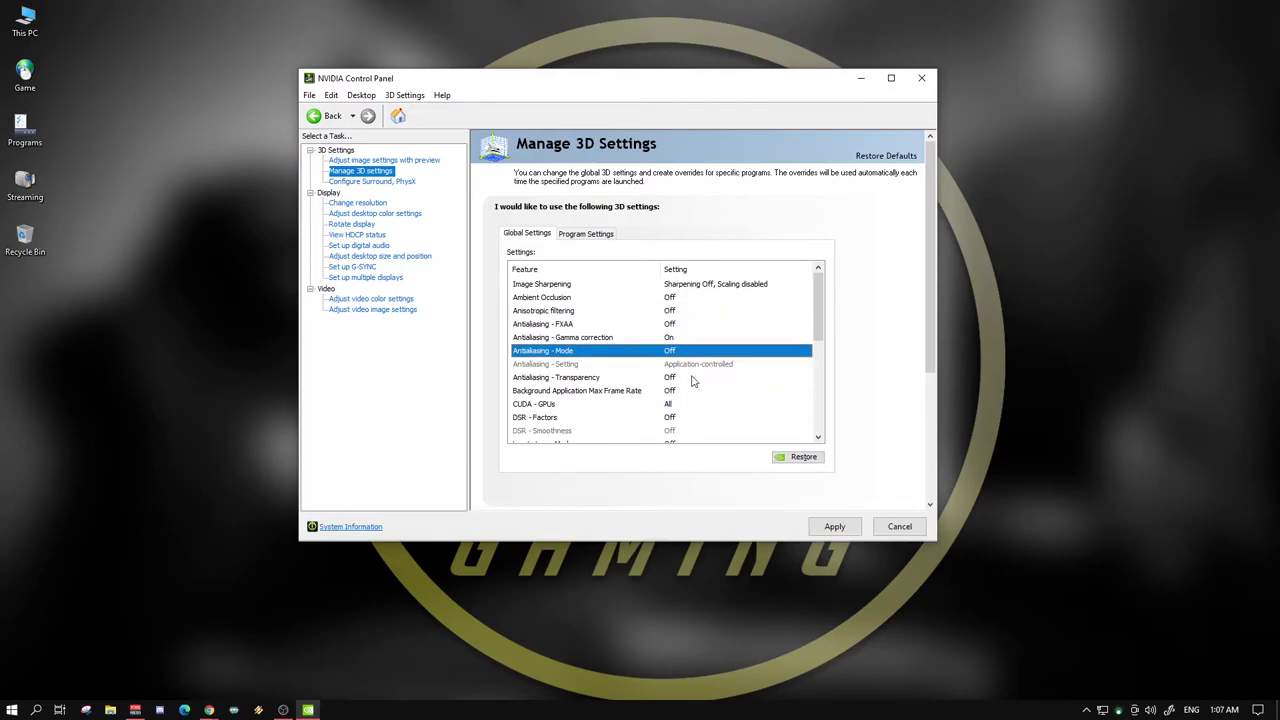
# - Enable GPU Scaling in the Image Sharpening options, keeping sharpening itself off
pyautogui.click(718, 288)
pyautogui.click(718, 288)
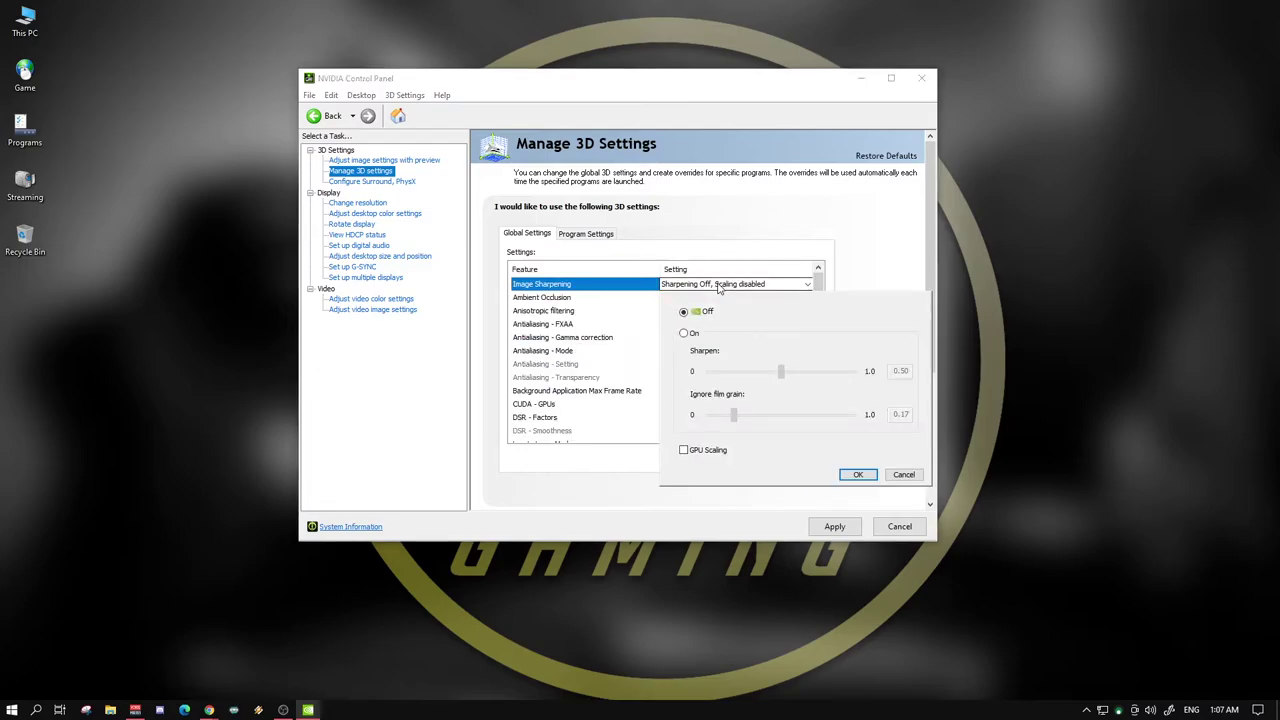
pyautogui.click(683, 451)
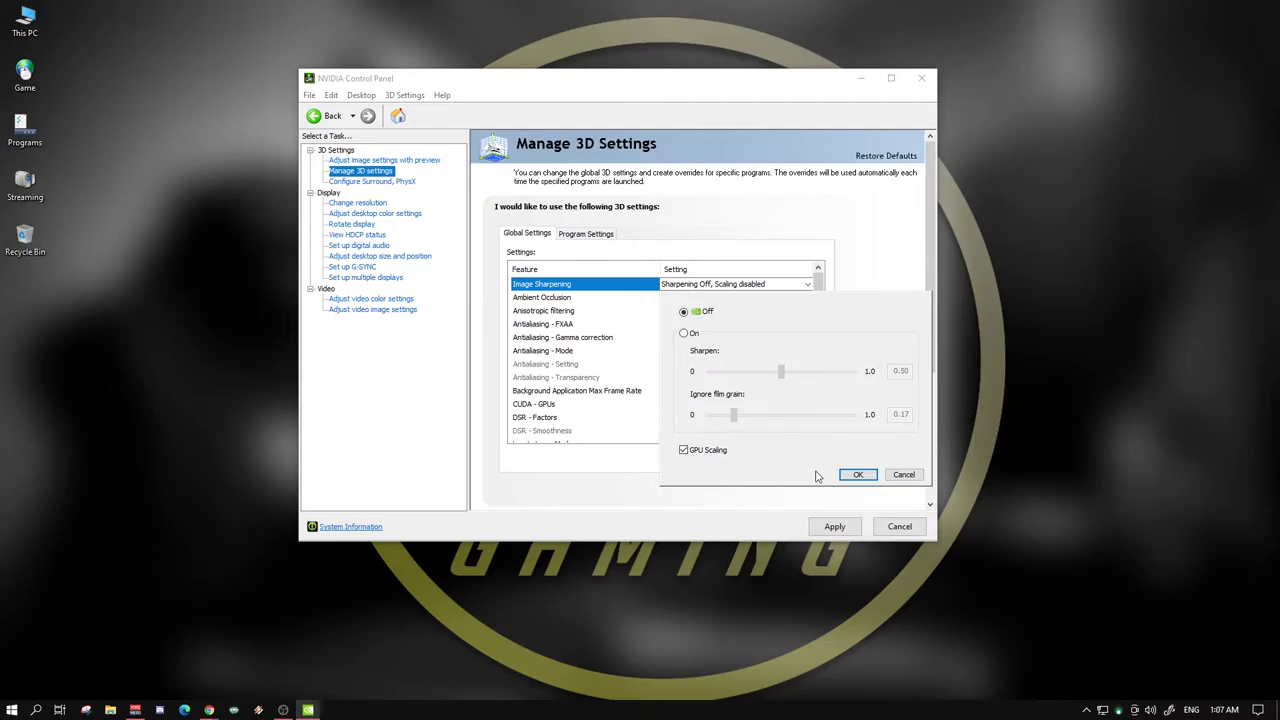
pyautogui.click(858, 475)
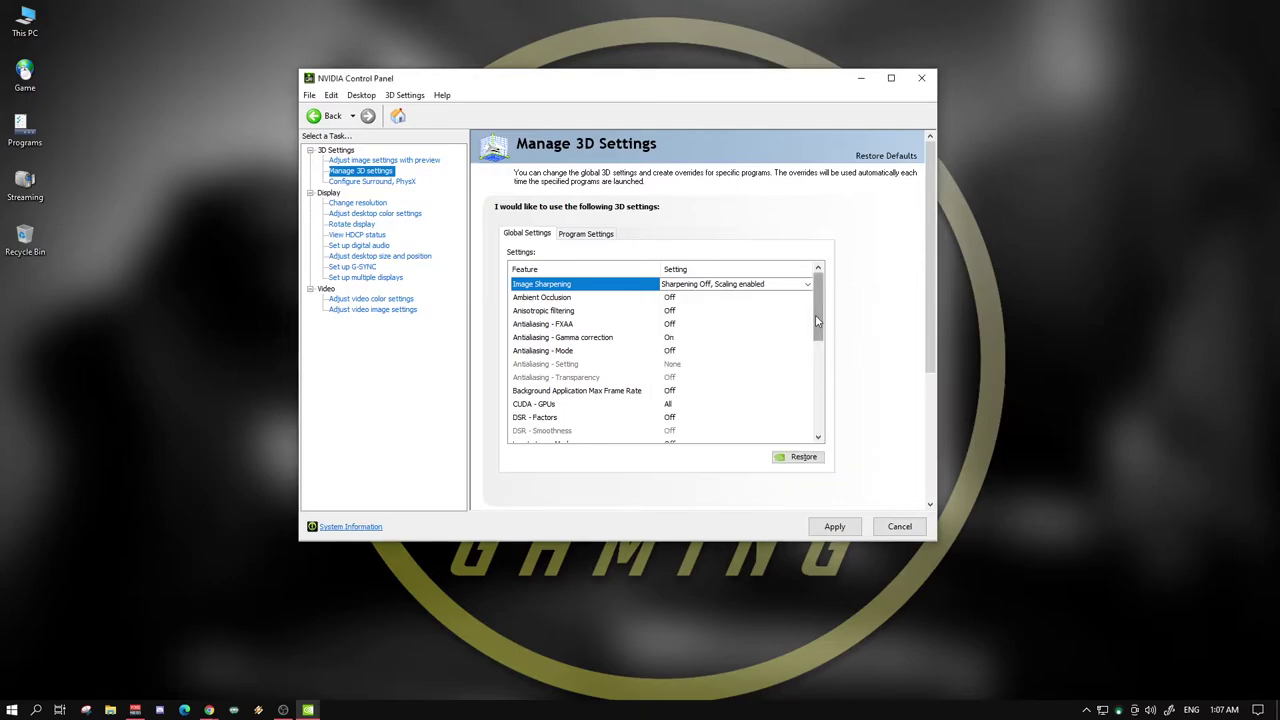
# - Choose G-SYNC Compatible as the Monitor Technology in the global 3D settings
pyautogui.moveTo(815, 314); pyautogui.dragTo(815, 358)
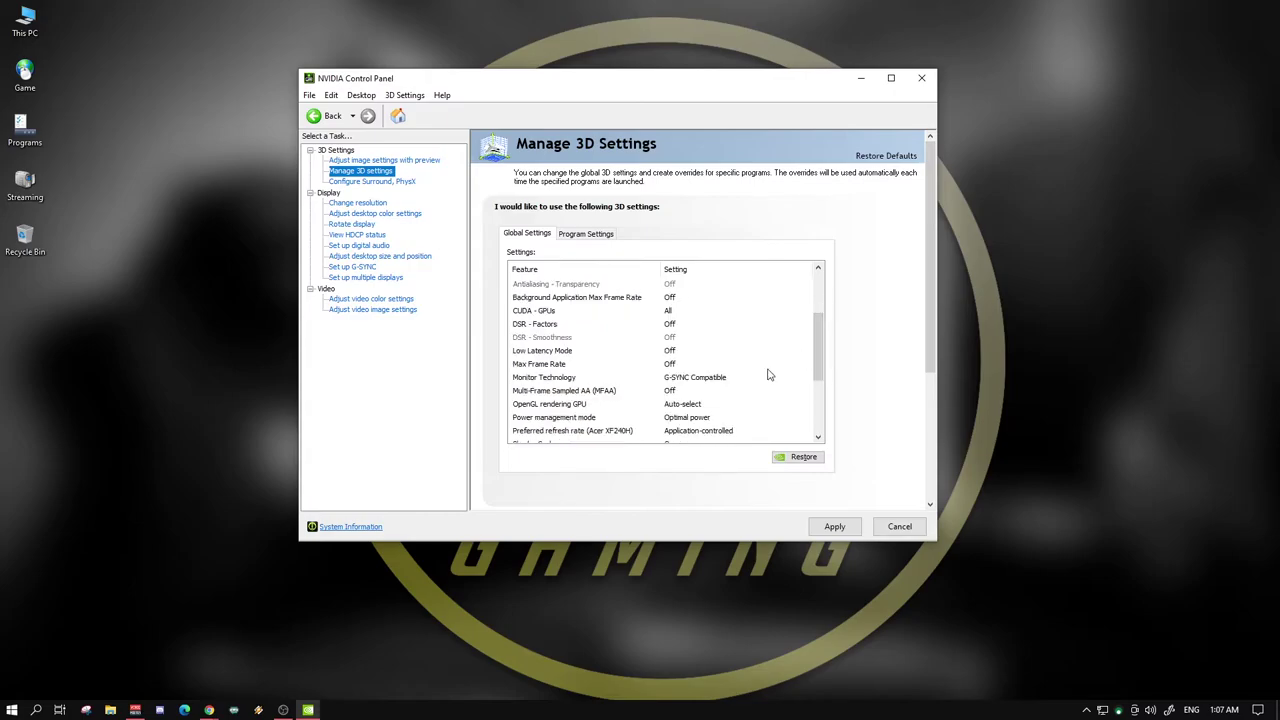
pyautogui.click(679, 380)
pyautogui.click(679, 380)
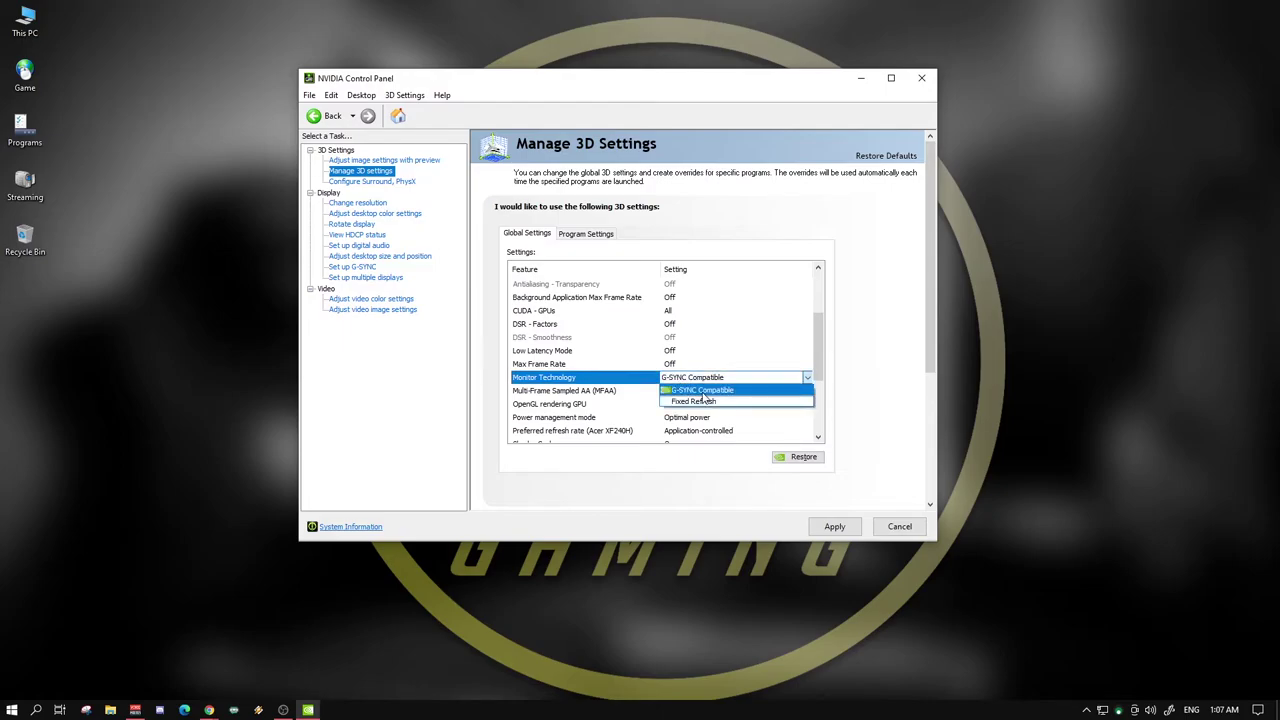
pyautogui.click(740, 389)
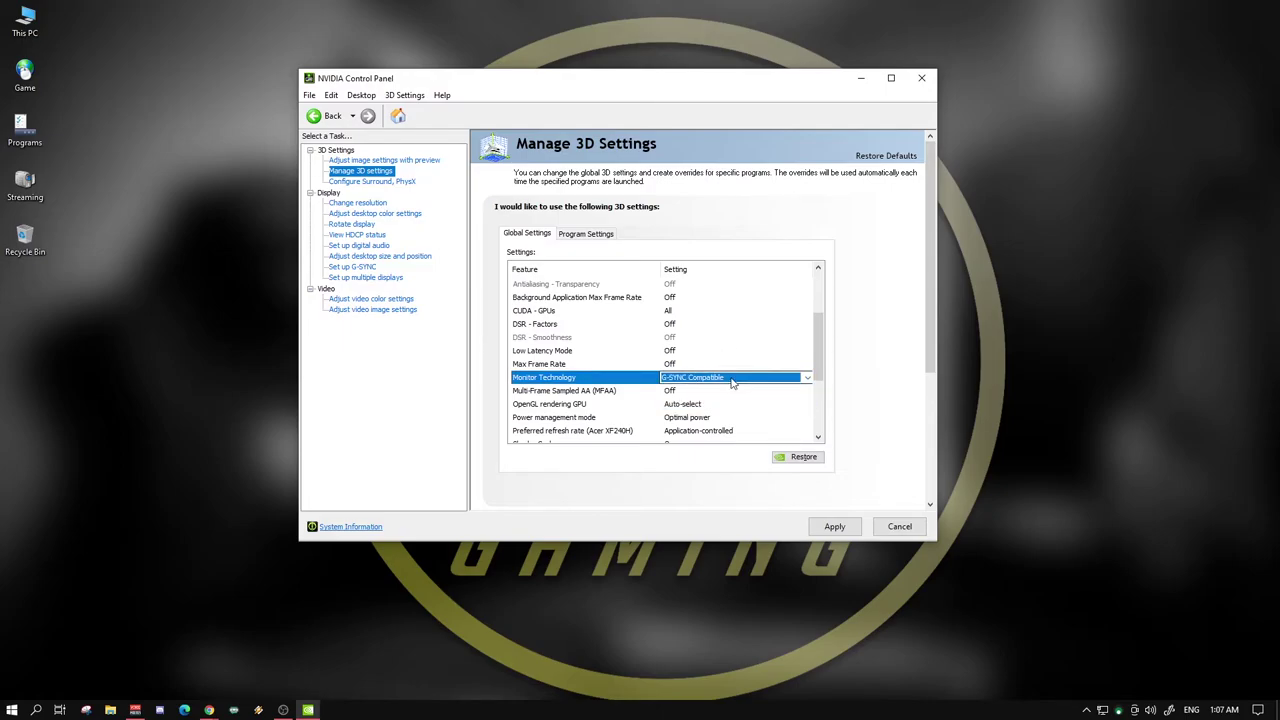
# - Set the OpenGL rendering GPU to GeForce GTX 1080 Ti
pyautogui.scroll(-1, 820, 382)
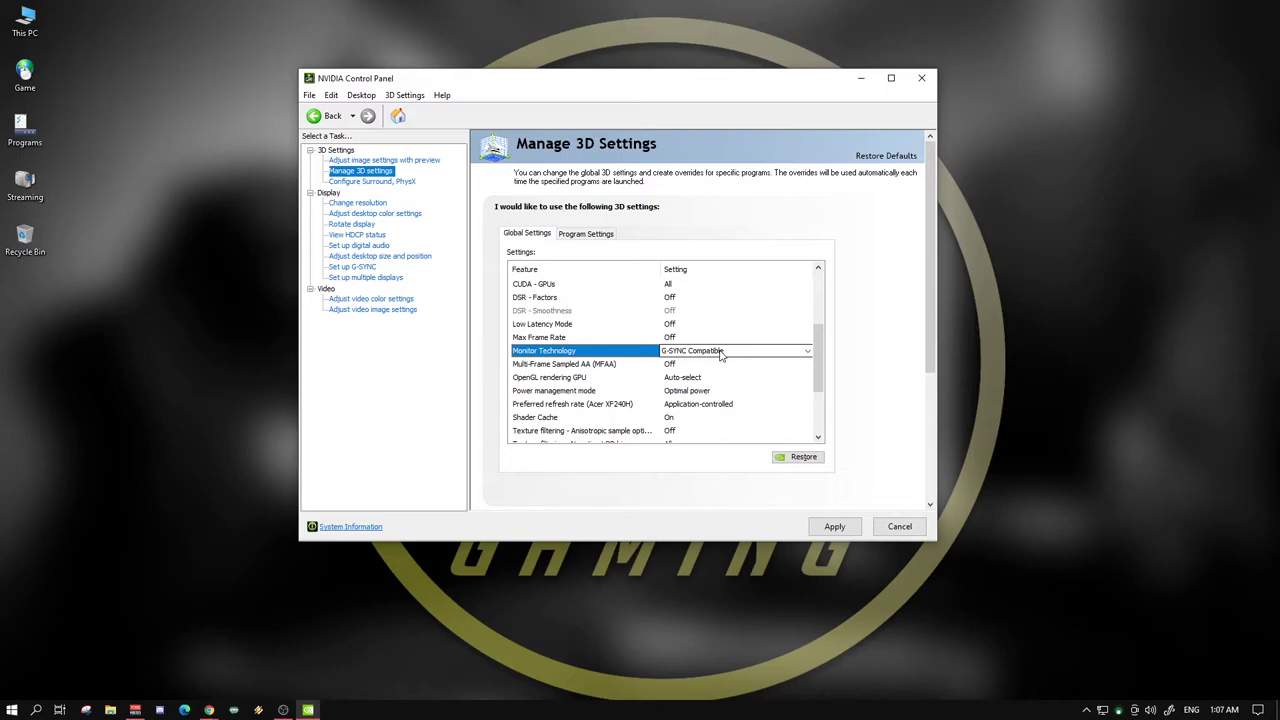
pyautogui.click(678, 382)
pyautogui.click(679, 382)
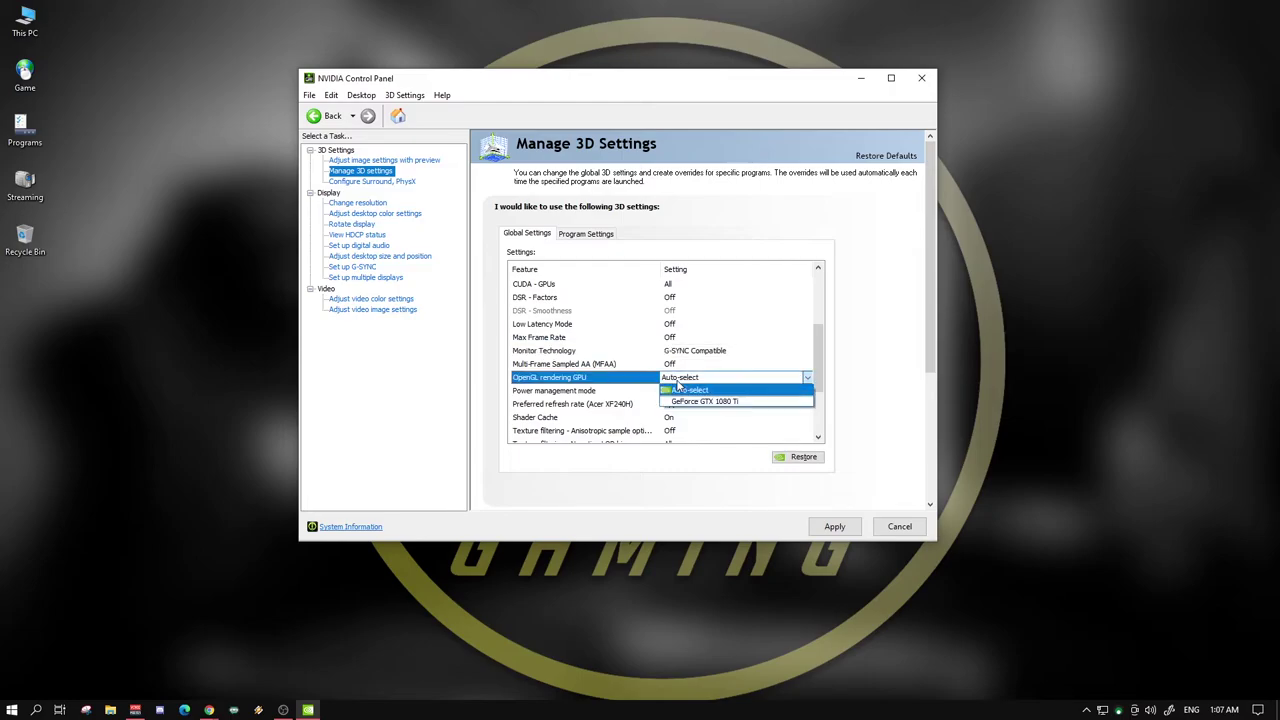
pyautogui.click(702, 401)
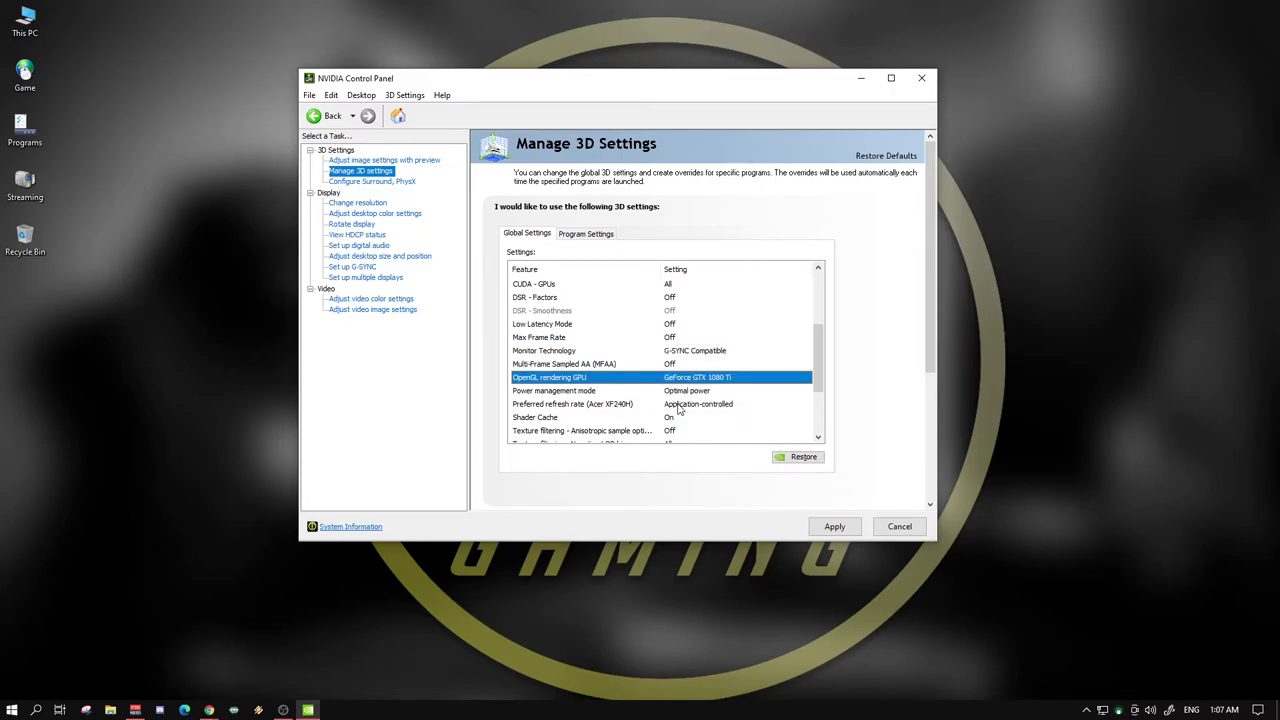
# - Set the Power management mode to Prefer maximum performance
pyautogui.scroll(-5, 823, 335)
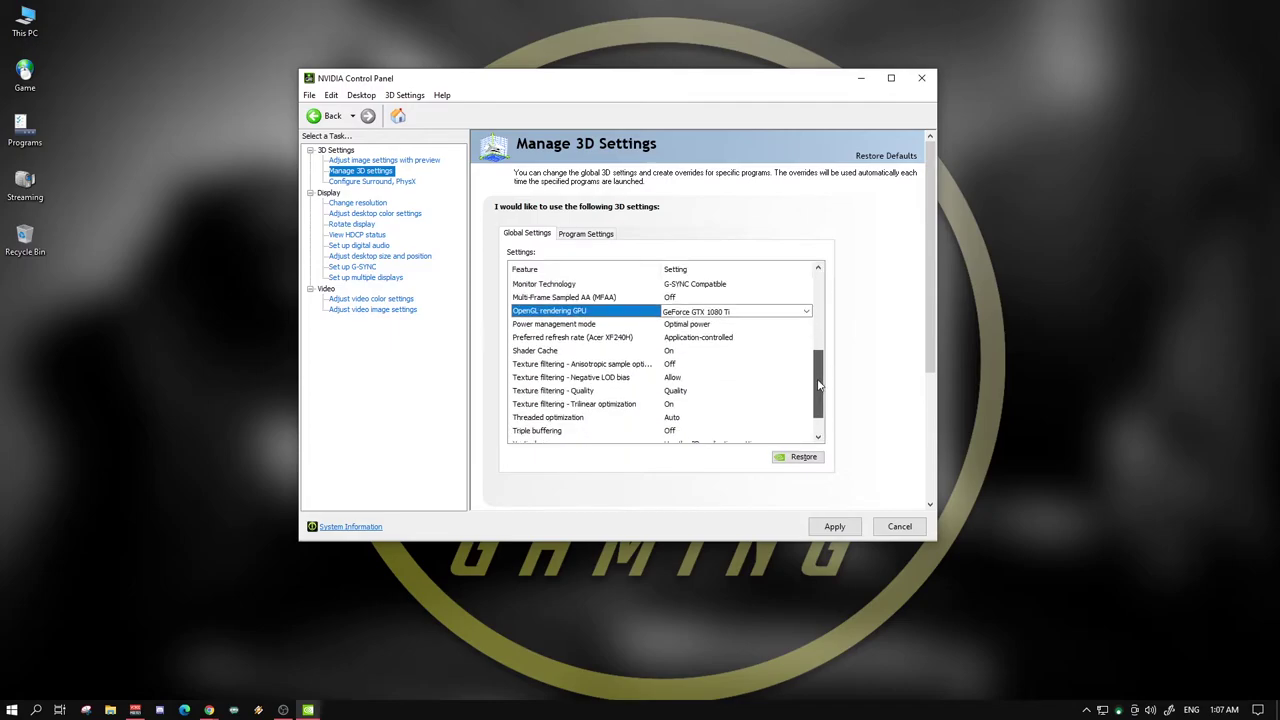
pyautogui.click(702, 326)
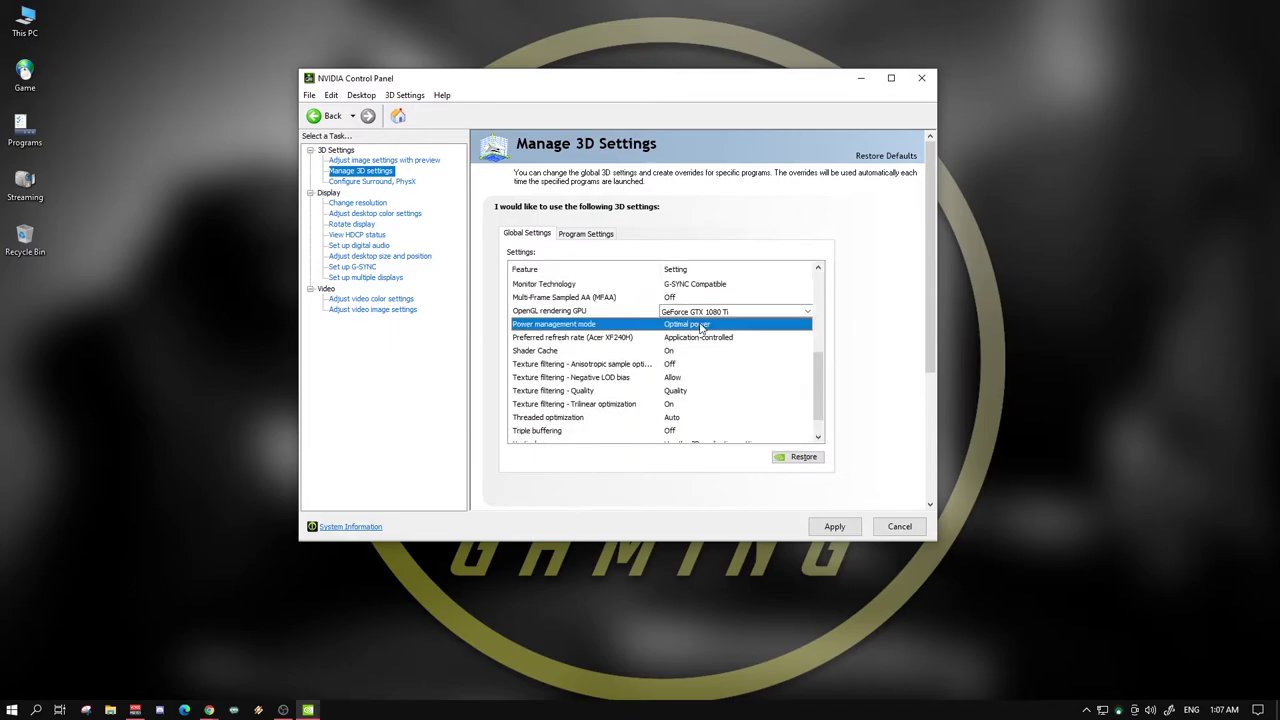
pyautogui.click(702, 326)
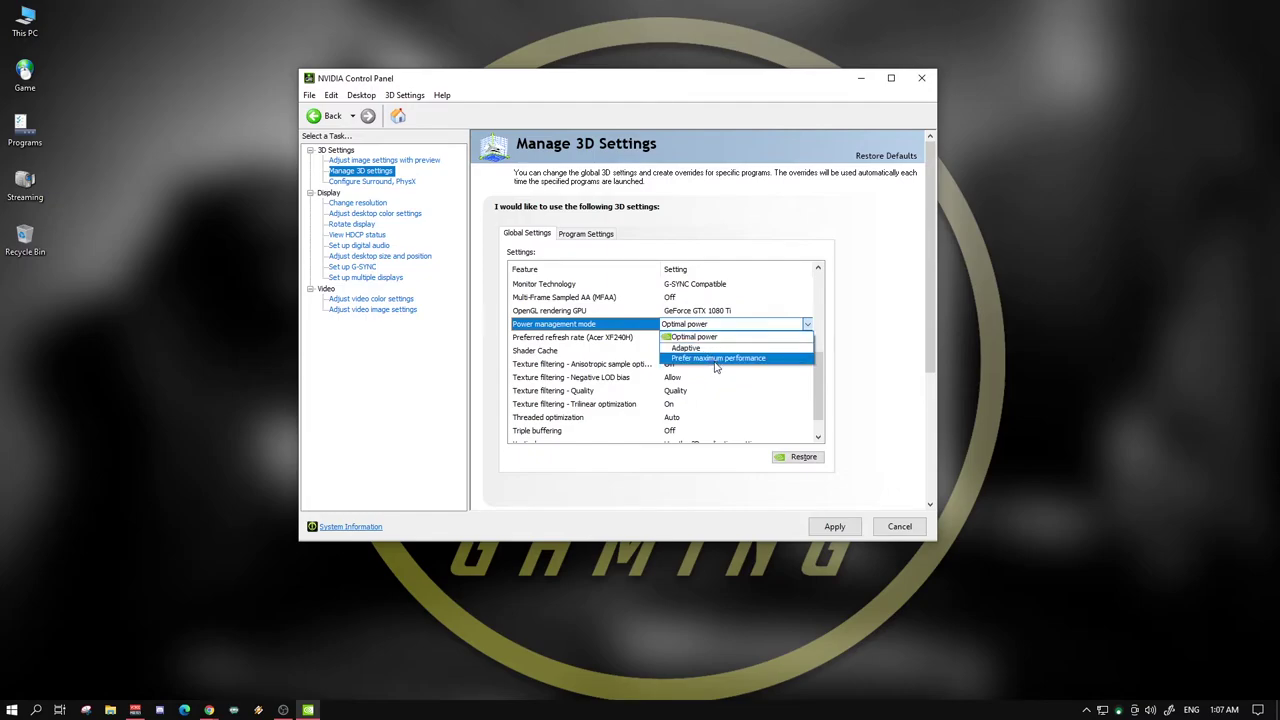
pyautogui.click(715, 359)
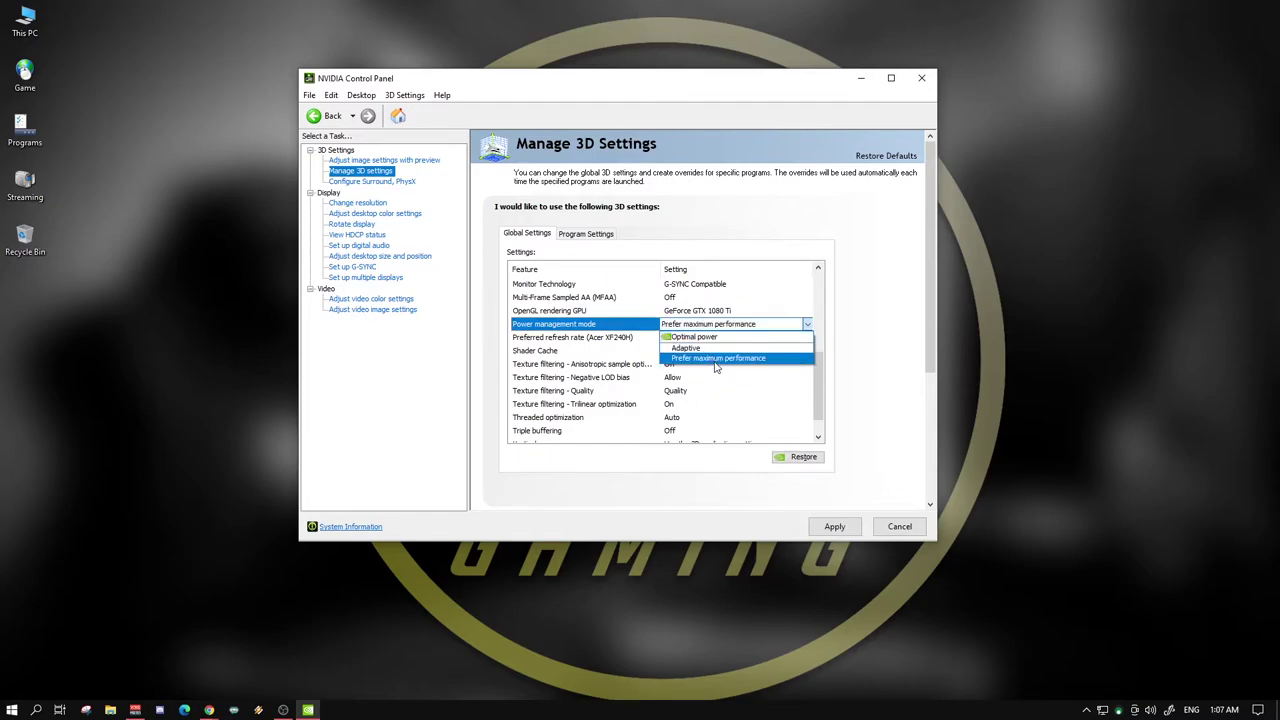
# - Set the Preferred refresh rate of the Acer XF240H monitor to Highest available
pyautogui.scroll(5, 716, 345)
pyautogui.scroll(-4, 728, 344)
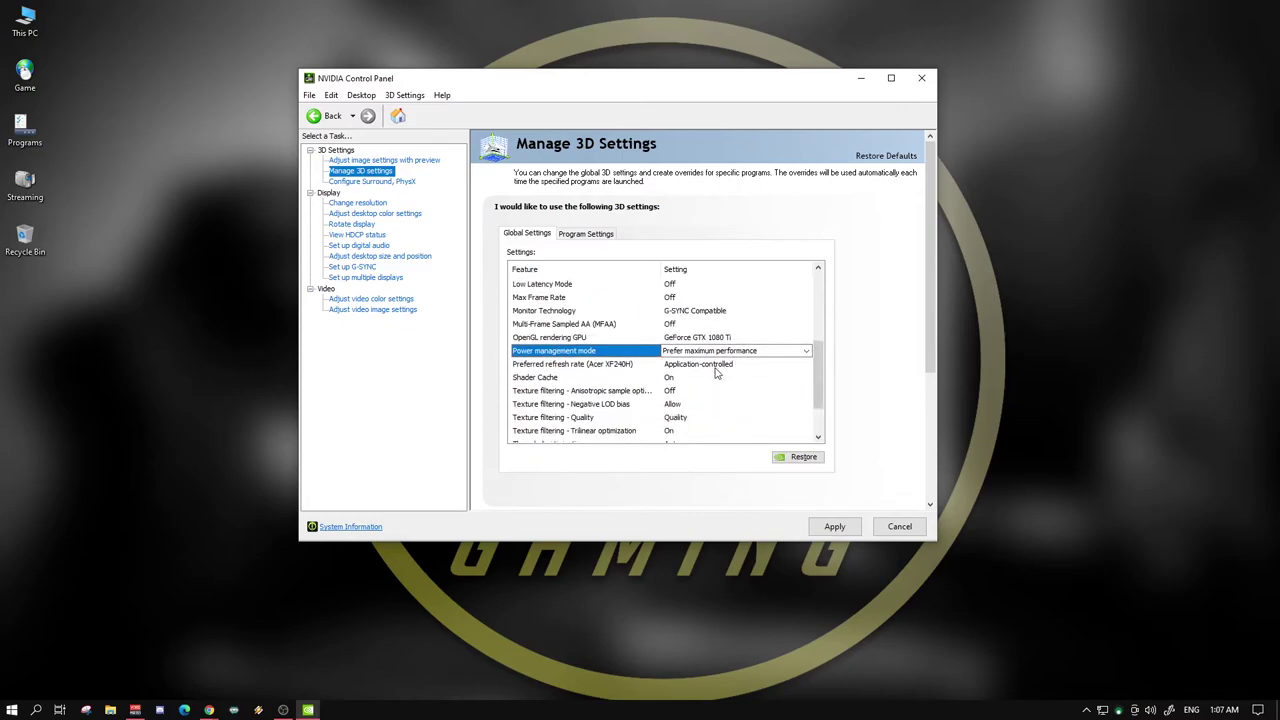
pyautogui.click(715, 365)
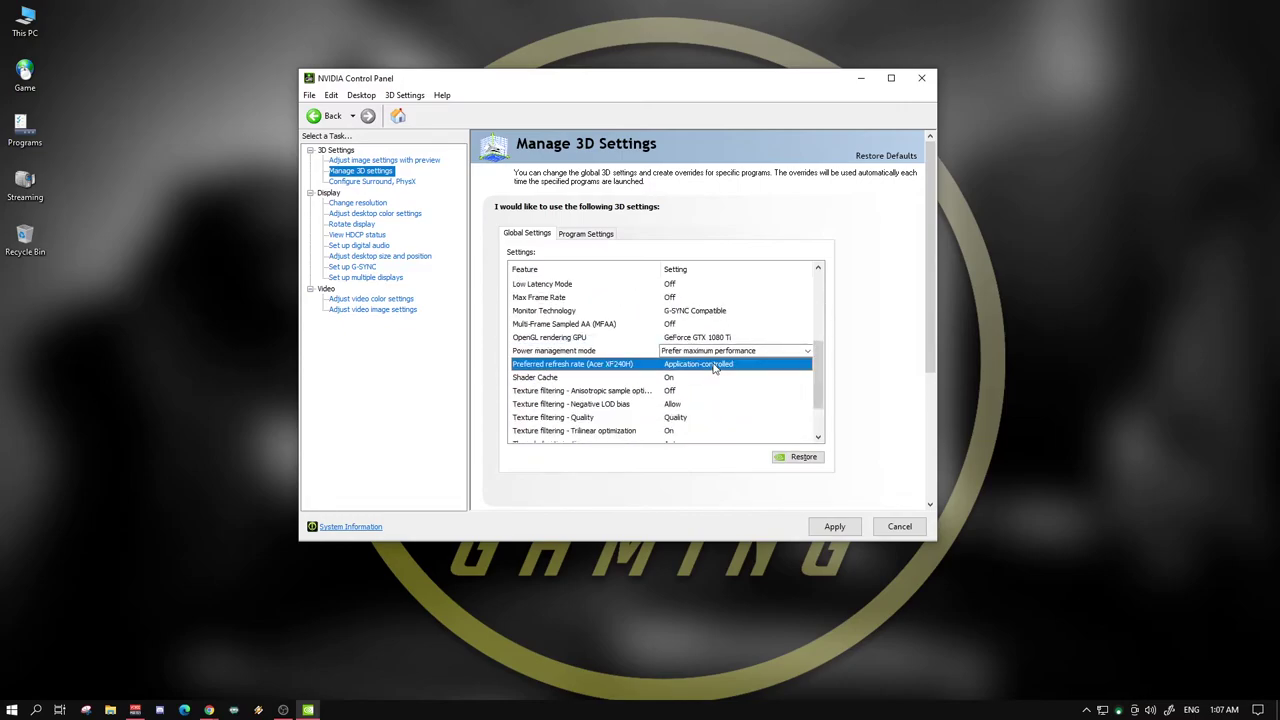
pyautogui.click(715, 367)
pyautogui.click(715, 389)
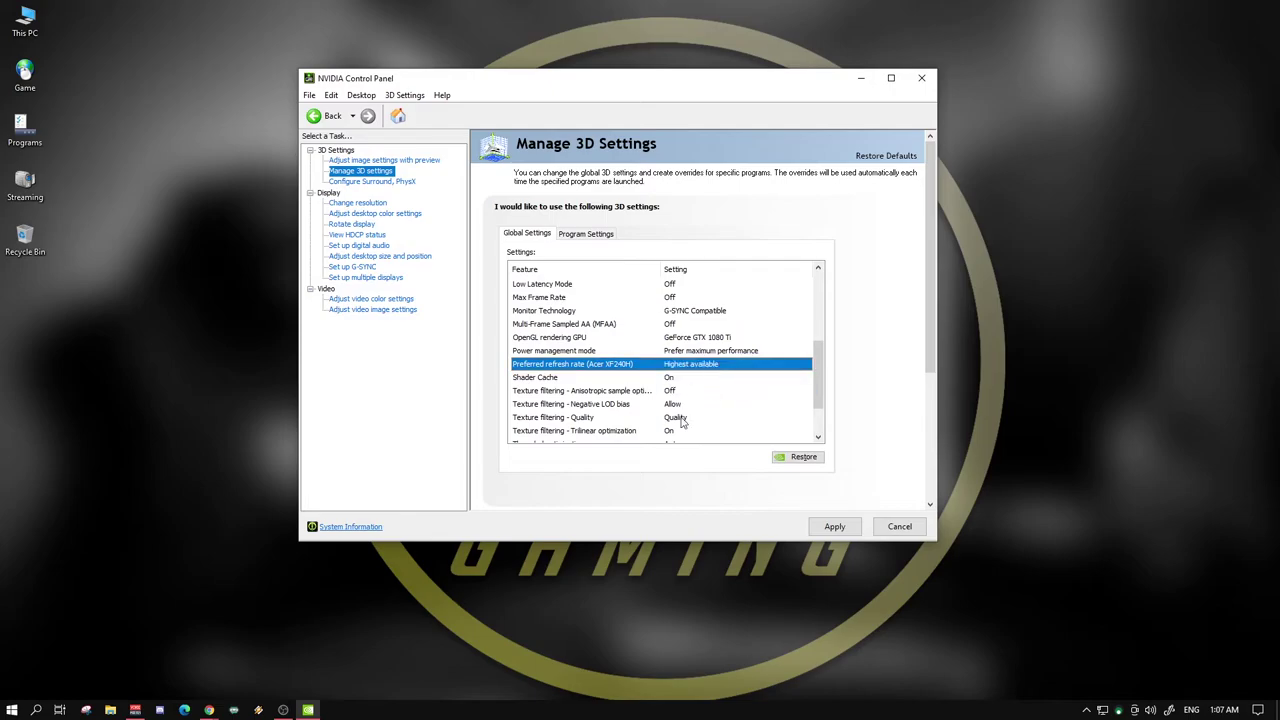
# - Choose Allow for the texture filtering Negative LOD bias and set the texture filtering Quality to High performance
pyautogui.scroll(4, 777, 430)
pyautogui.moveTo(818, 300); pyautogui.dragTo(814, 374)
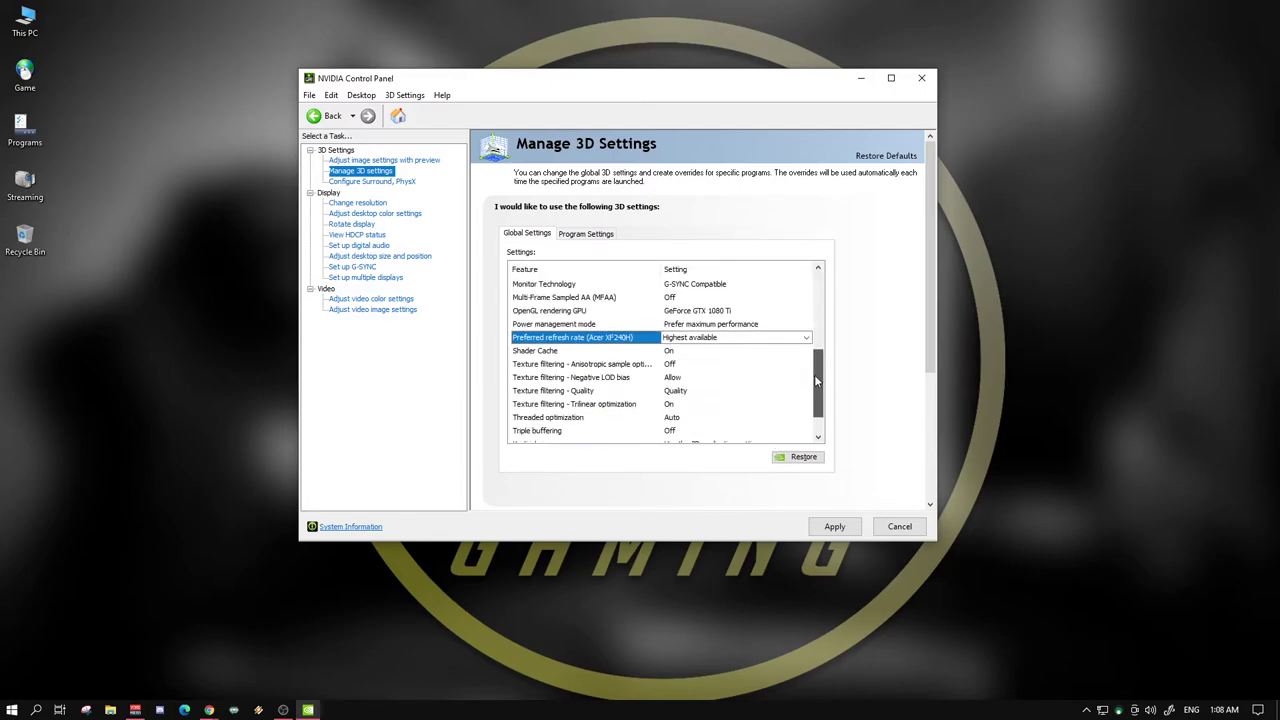
pyautogui.click(679, 379)
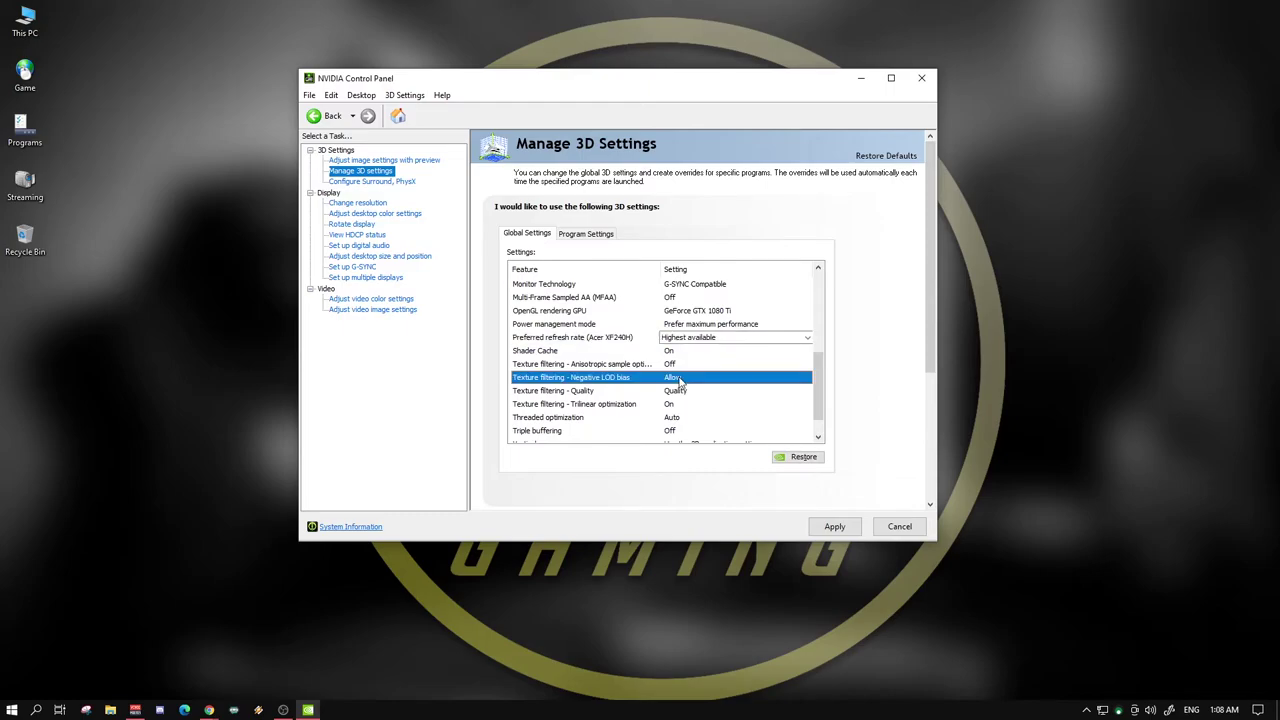
pyautogui.click(679, 379)
pyautogui.click(697, 393)
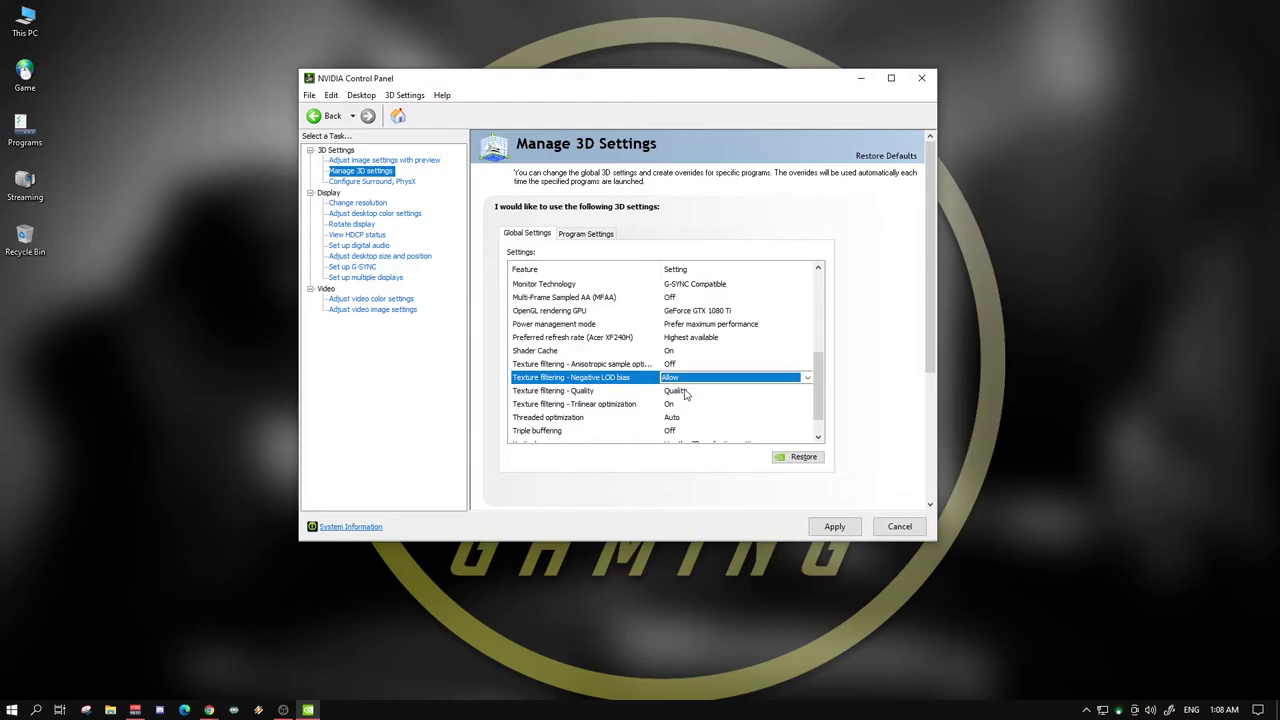
pyautogui.click(686, 392)
pyautogui.click(686, 393)
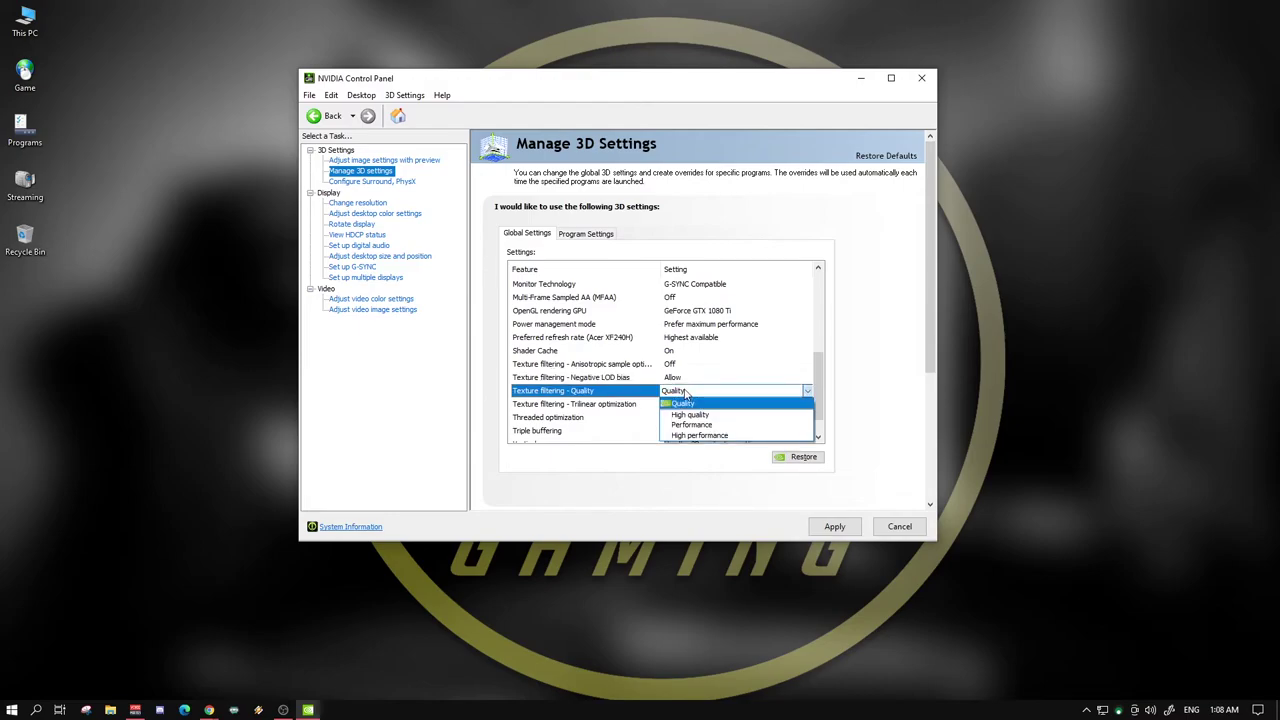
pyautogui.click(724, 437)
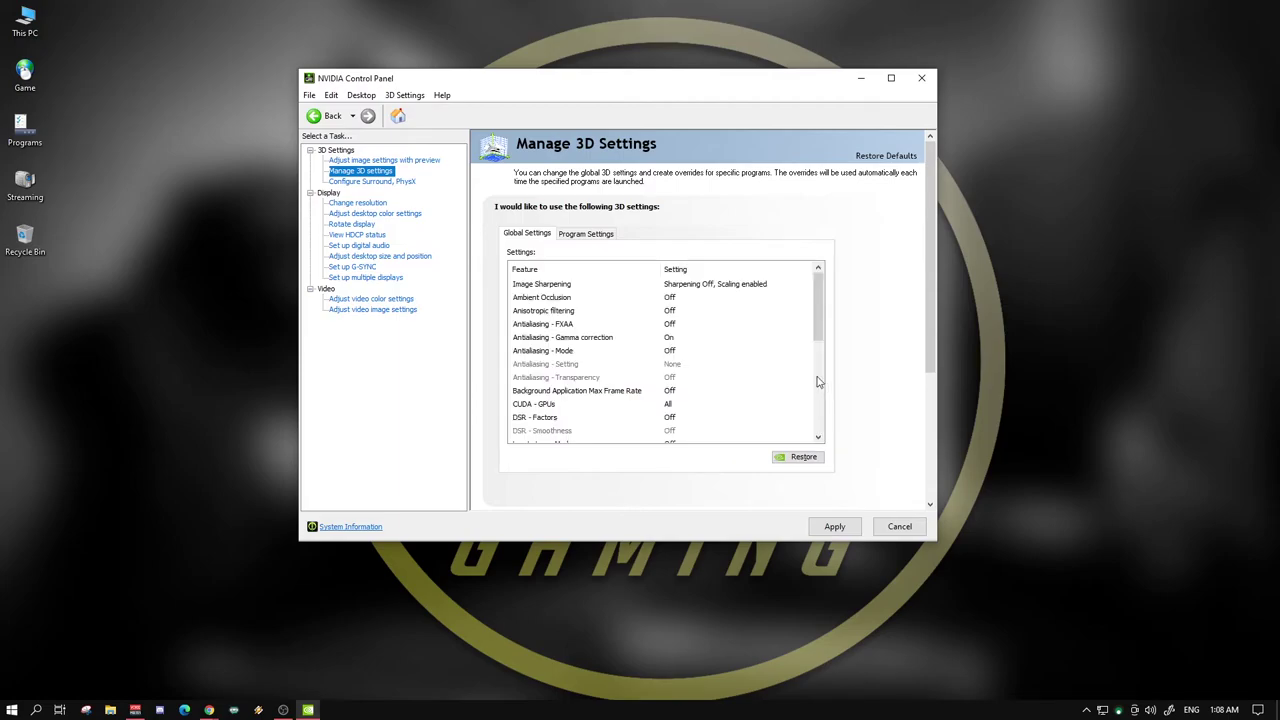
# - Set Vertical sync to Off and apply the changed global 3D settings
pyautogui.scroll(5, 820, 381)
pyautogui.scroll(-5, 812, 390)
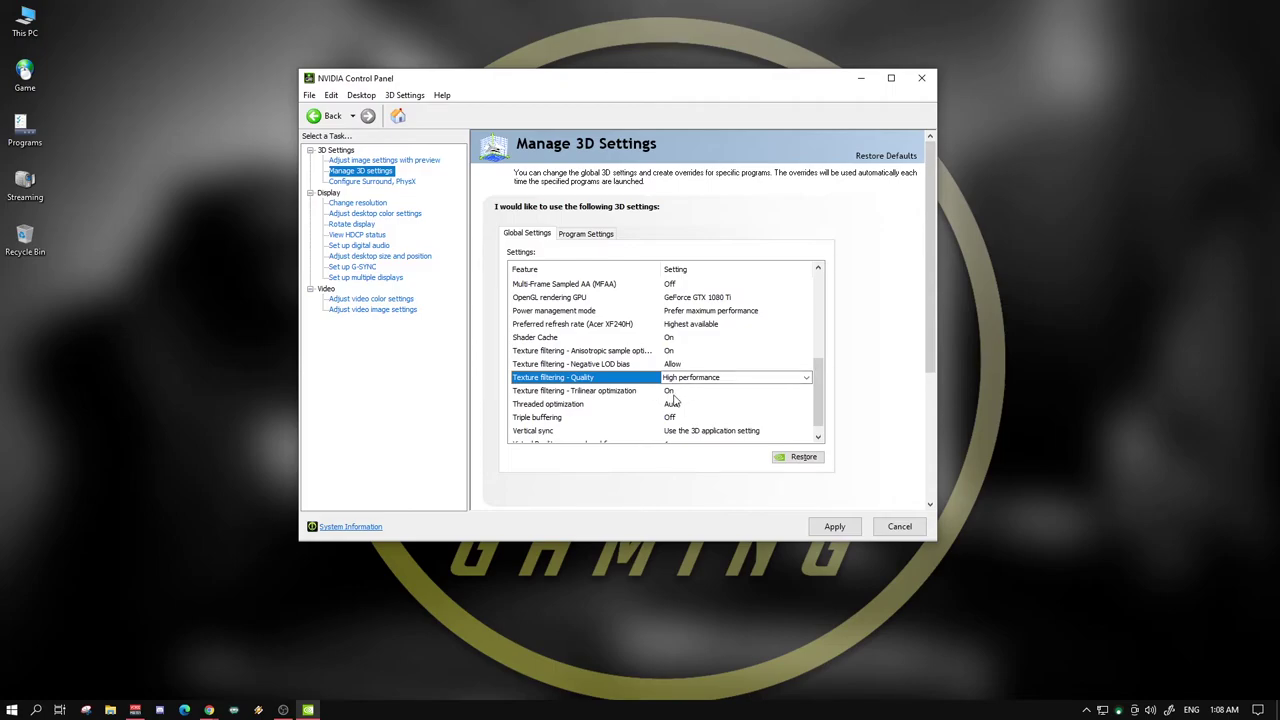
pyautogui.scroll(-1, 818, 416)
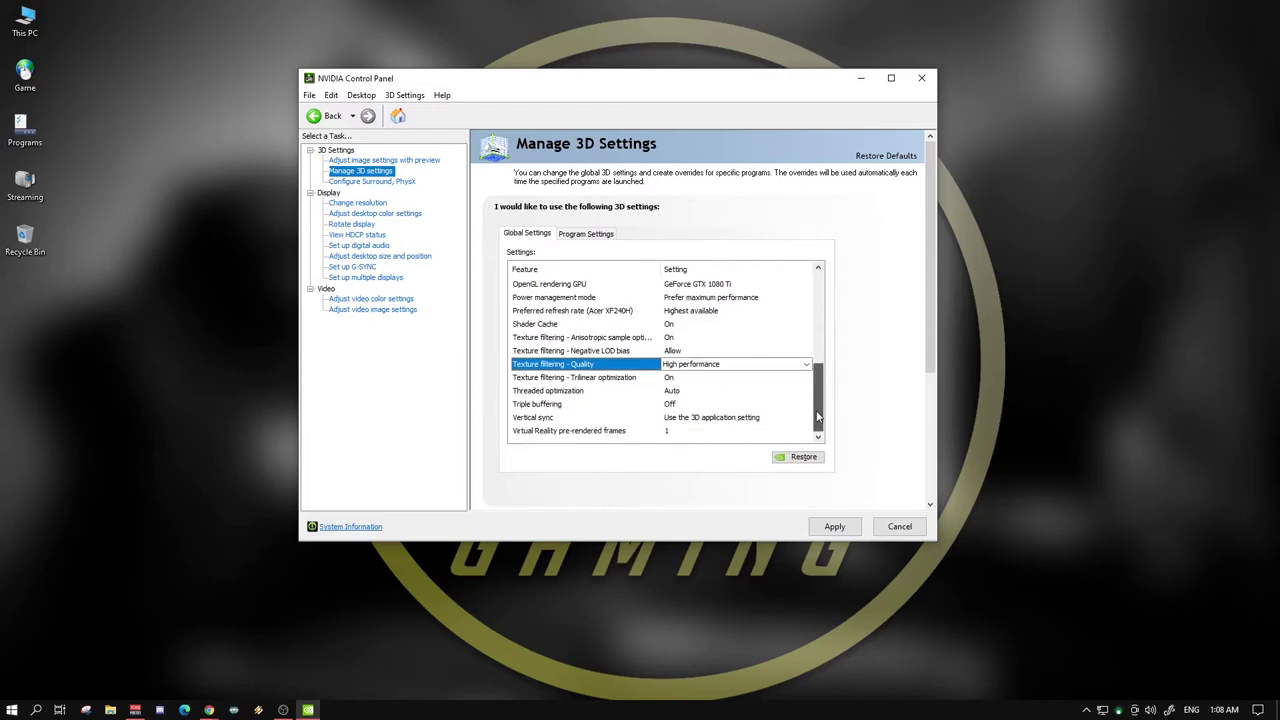
pyautogui.click(701, 423)
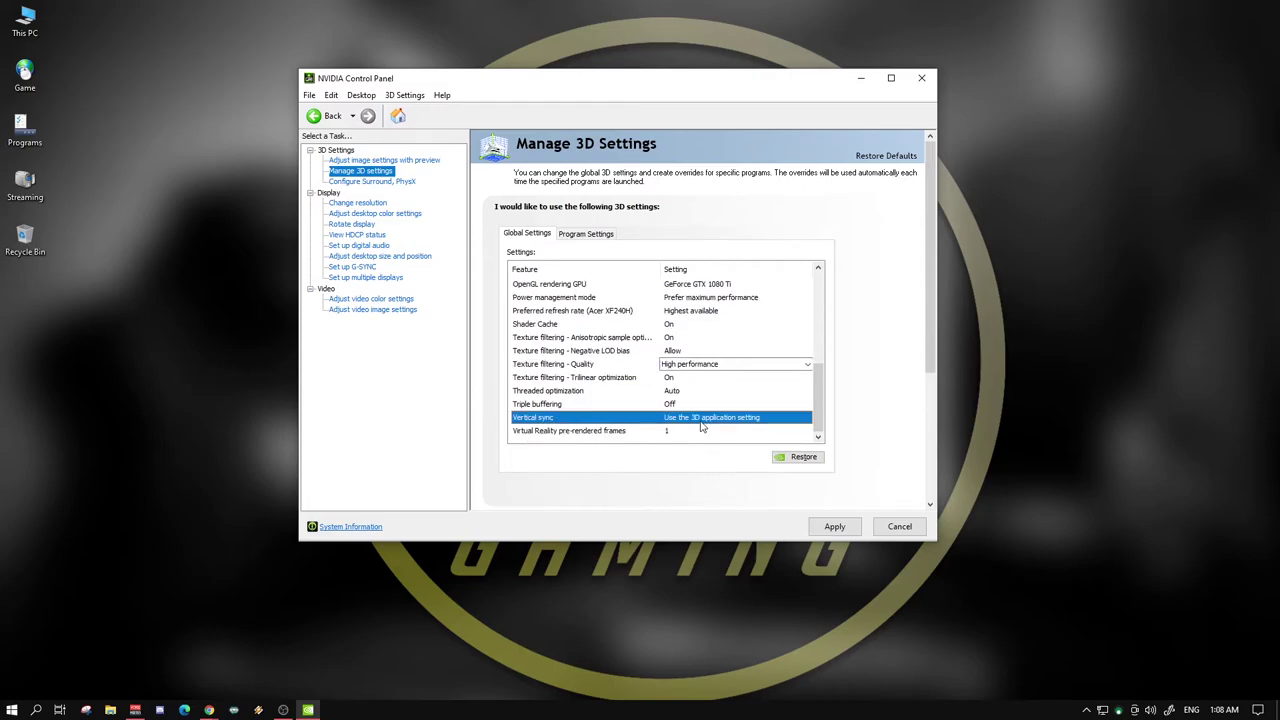
pyautogui.click(701, 426)
pyautogui.click(690, 440)
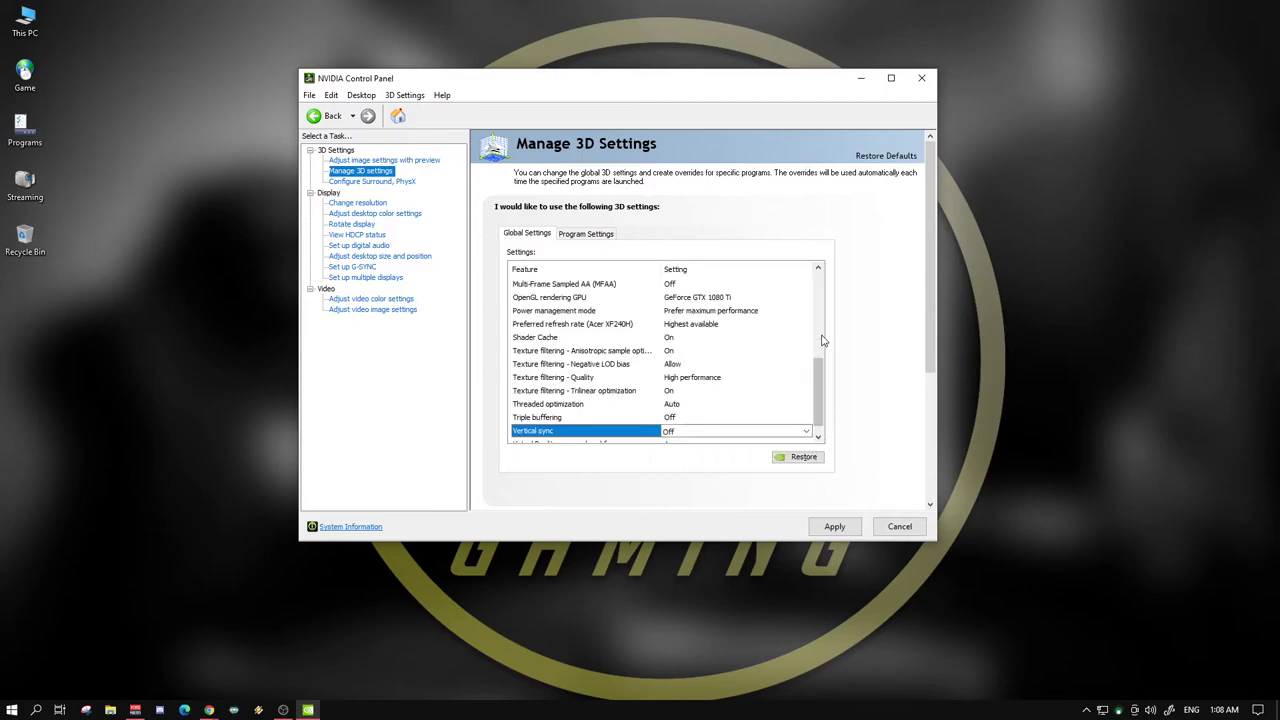
pyautogui.click(832, 527)
# - Set the PhysX processor to GeForce GTX 1080 Ti in the Surround, PhysX configuration
pyautogui.click(375, 182)
pyautogui.click(810, 257)
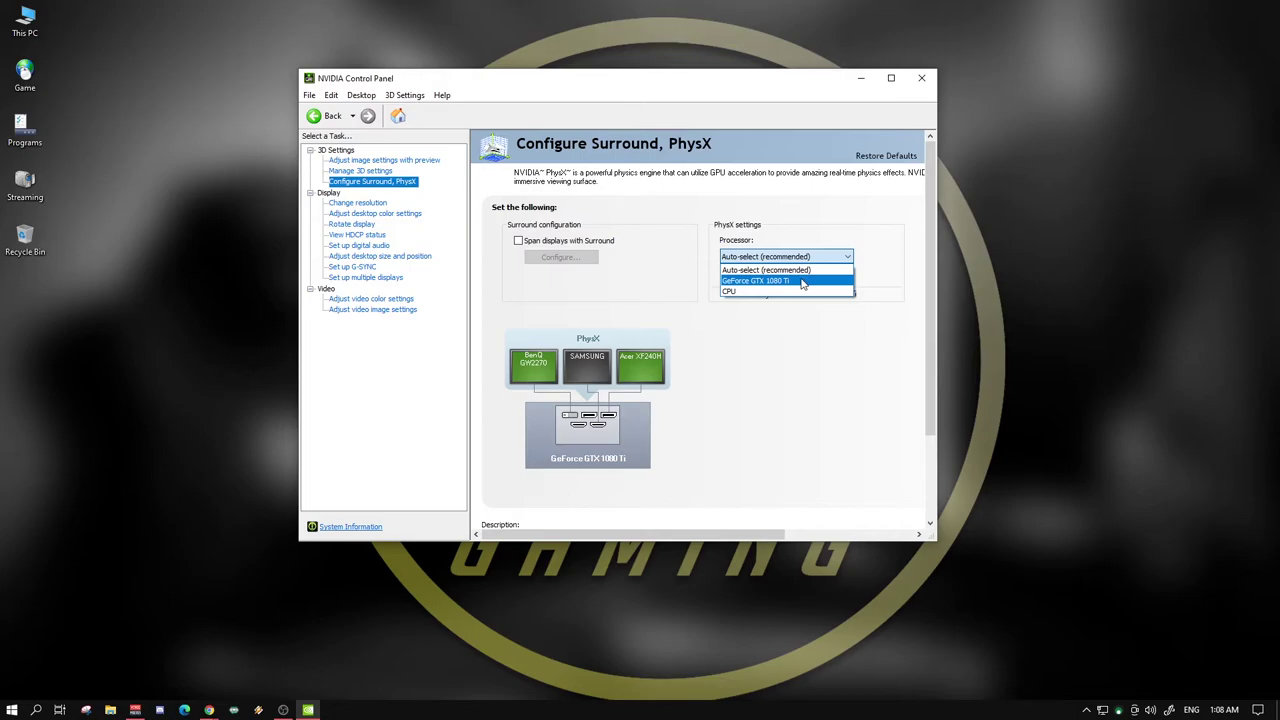
pyautogui.click(802, 281)
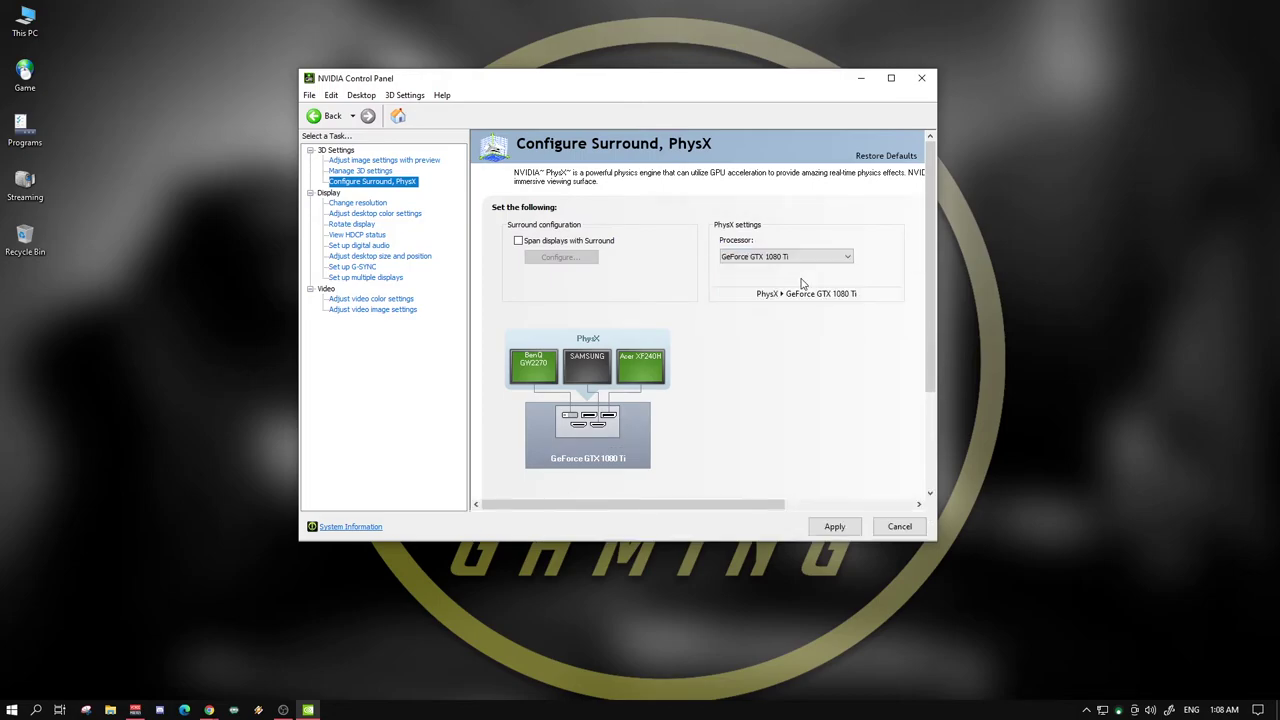
# - Apply the PhysX processor configuration
pyautogui.click(835, 532)
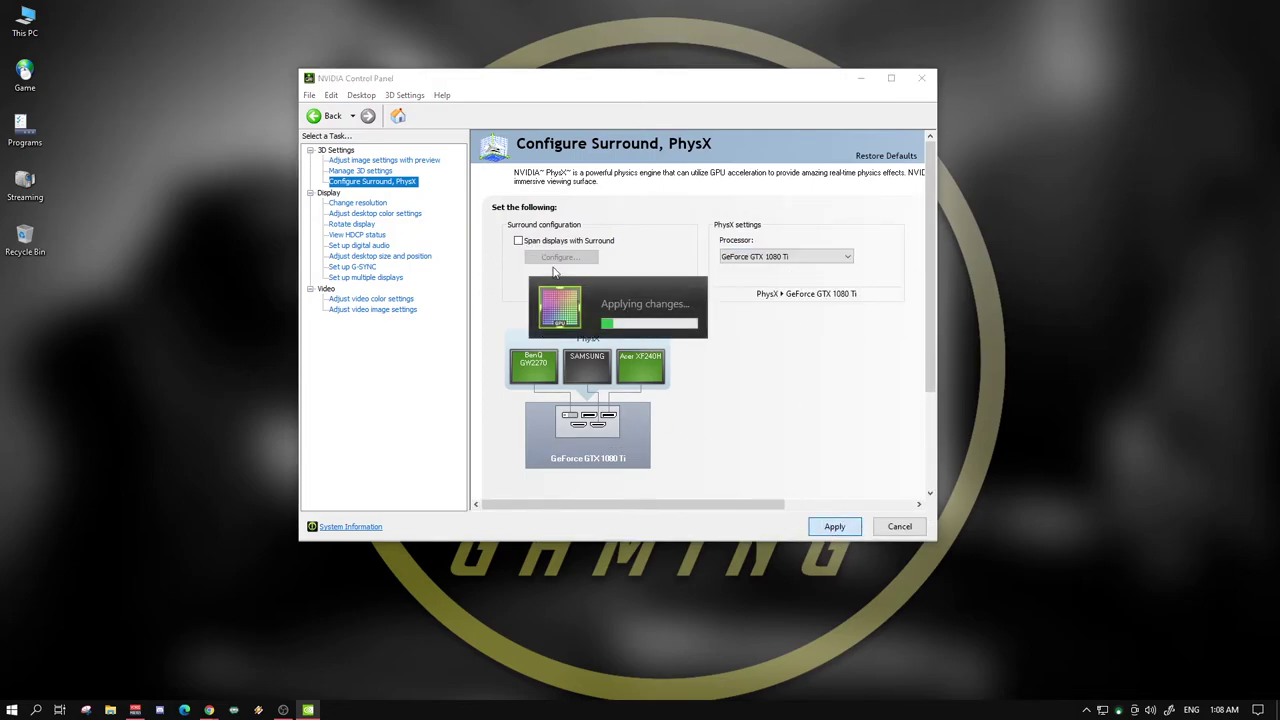
# - Switch the Acer XF240H's resolution settings to Use NVIDIA color settings and apply the change
pyautogui.click(376, 205)
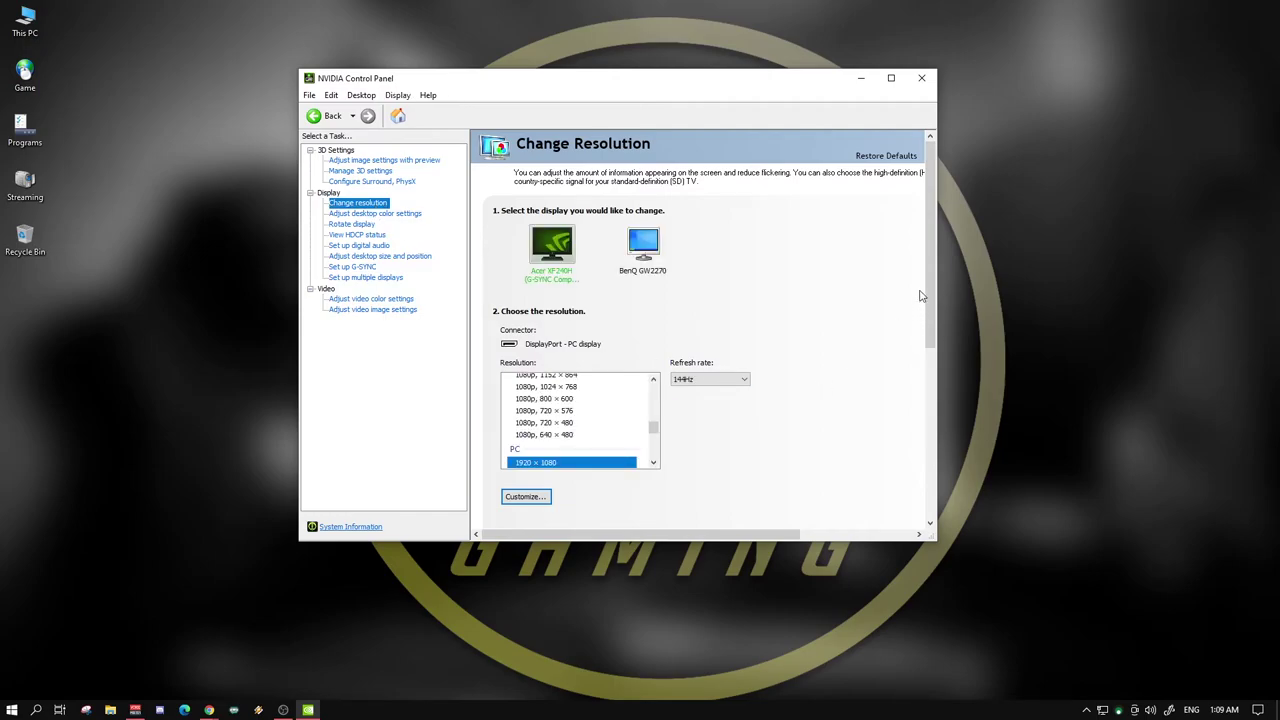
pyautogui.scroll(-2, 931, 322)
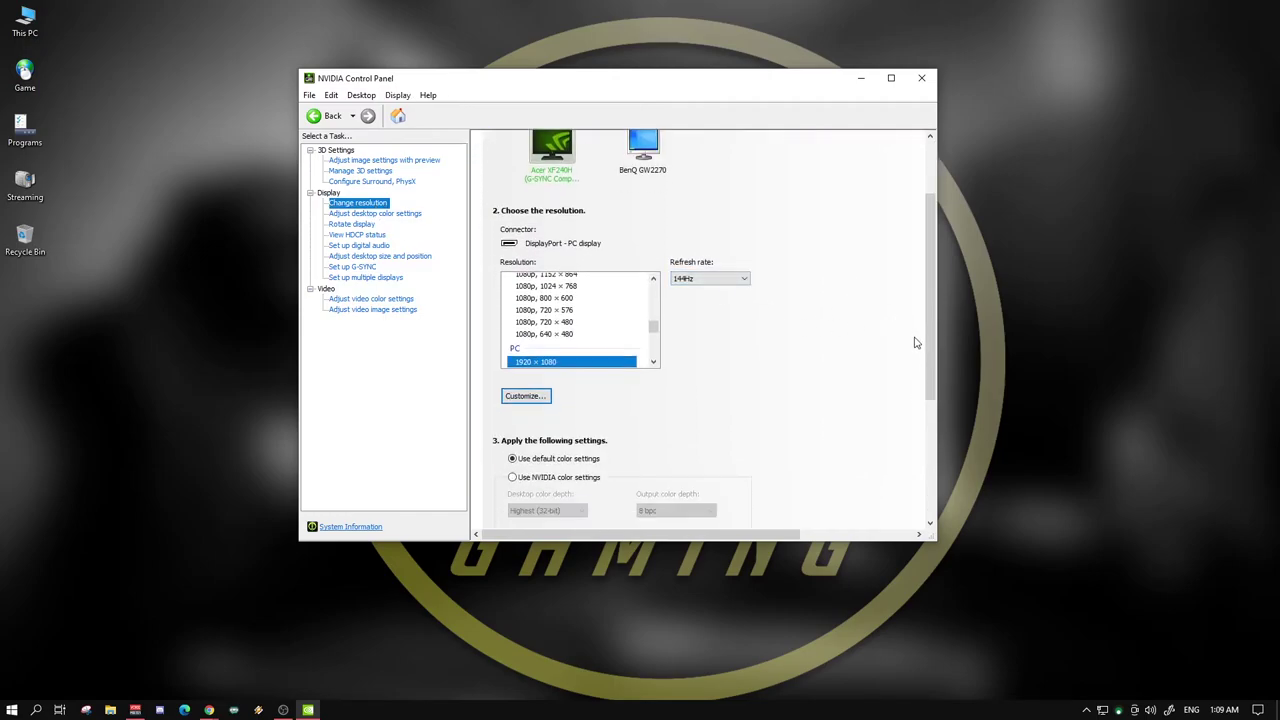
pyautogui.scroll(-4, 931, 336)
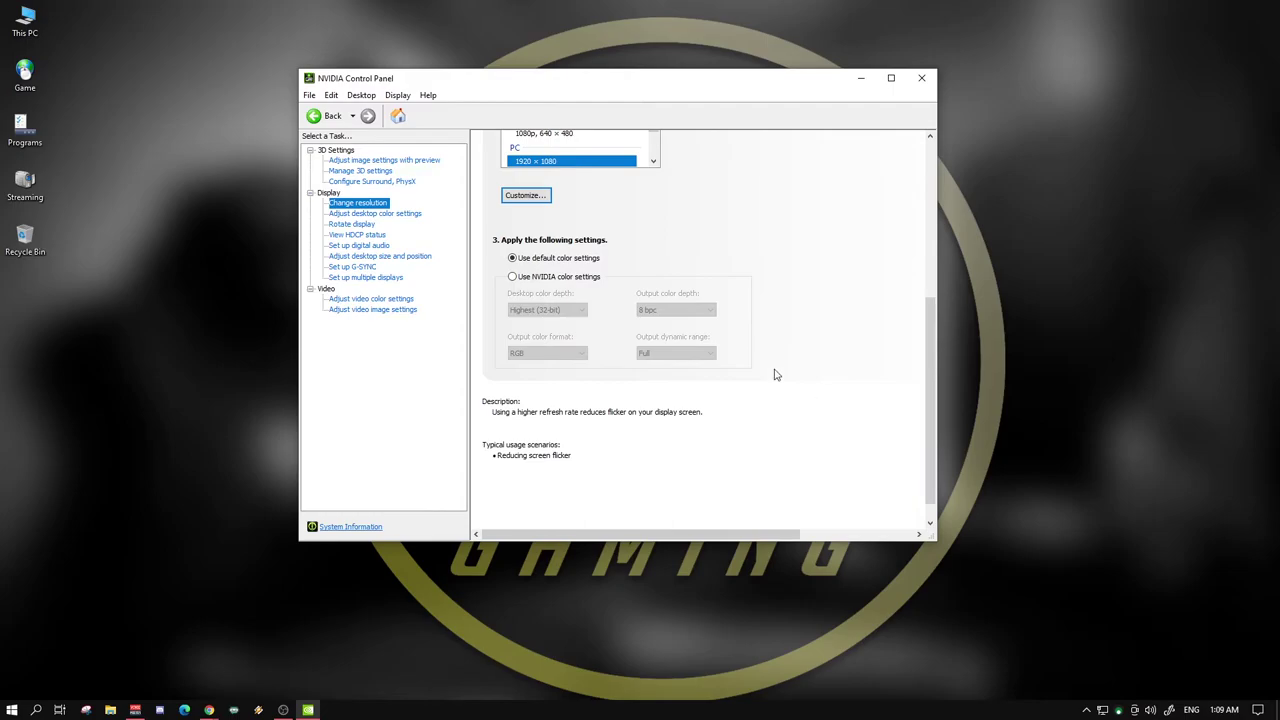
pyautogui.click(545, 277)
pyautogui.click(835, 527)
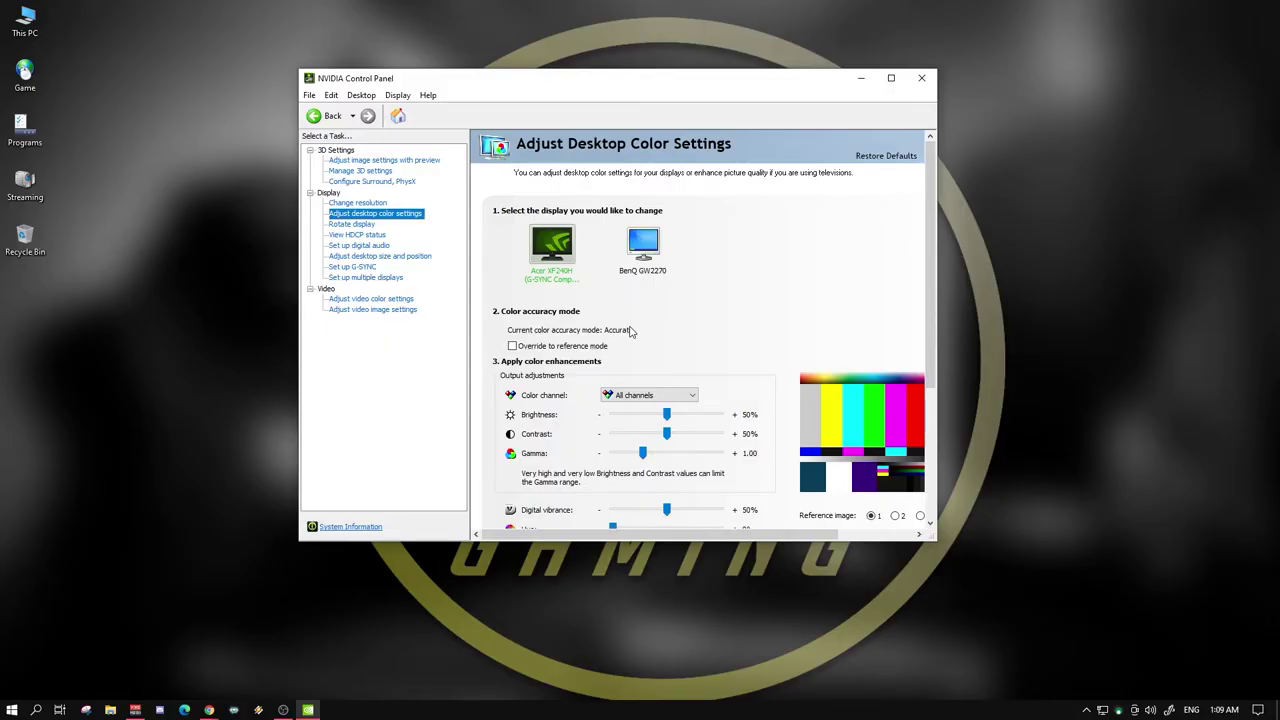
# - Review the Acer XF240H's digital vibrance, rotation, HDCP status, desktop scaling and G-SYNC settings
pyautogui.scroll(-3, 640, 332)
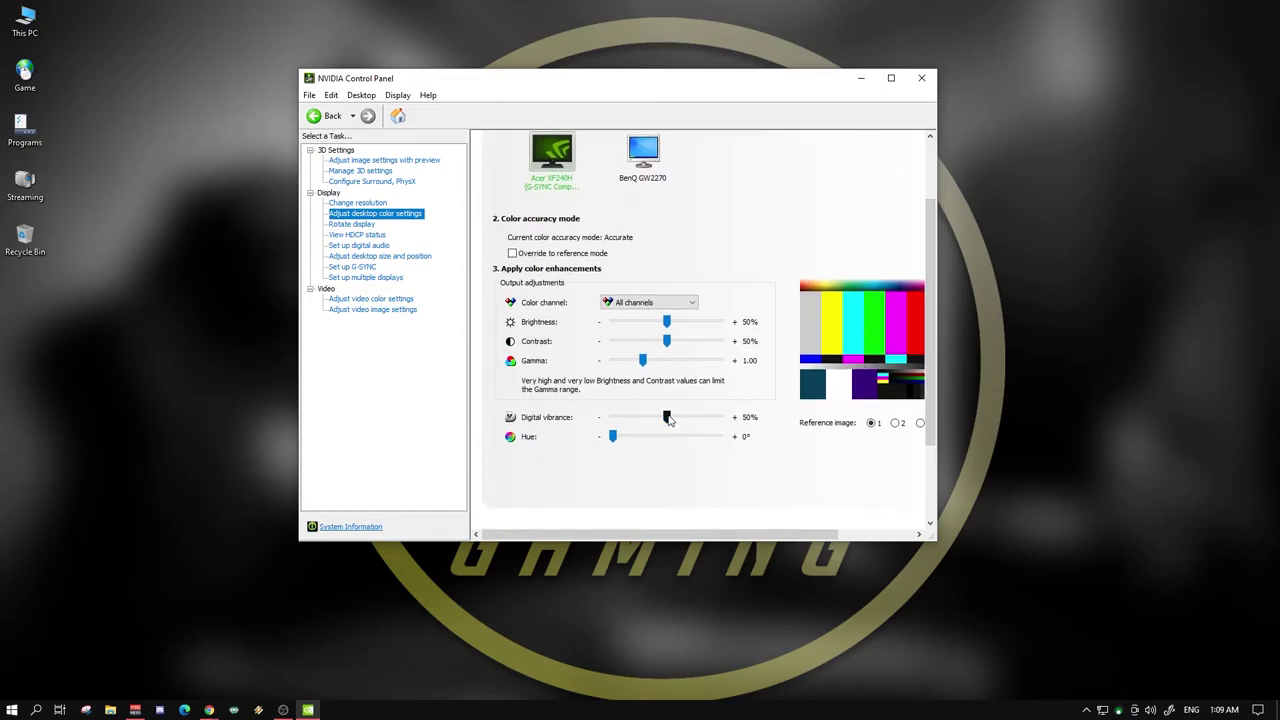
pyautogui.moveTo(667, 419); pyautogui.dragTo(672, 420)
pyautogui.click(366, 228)
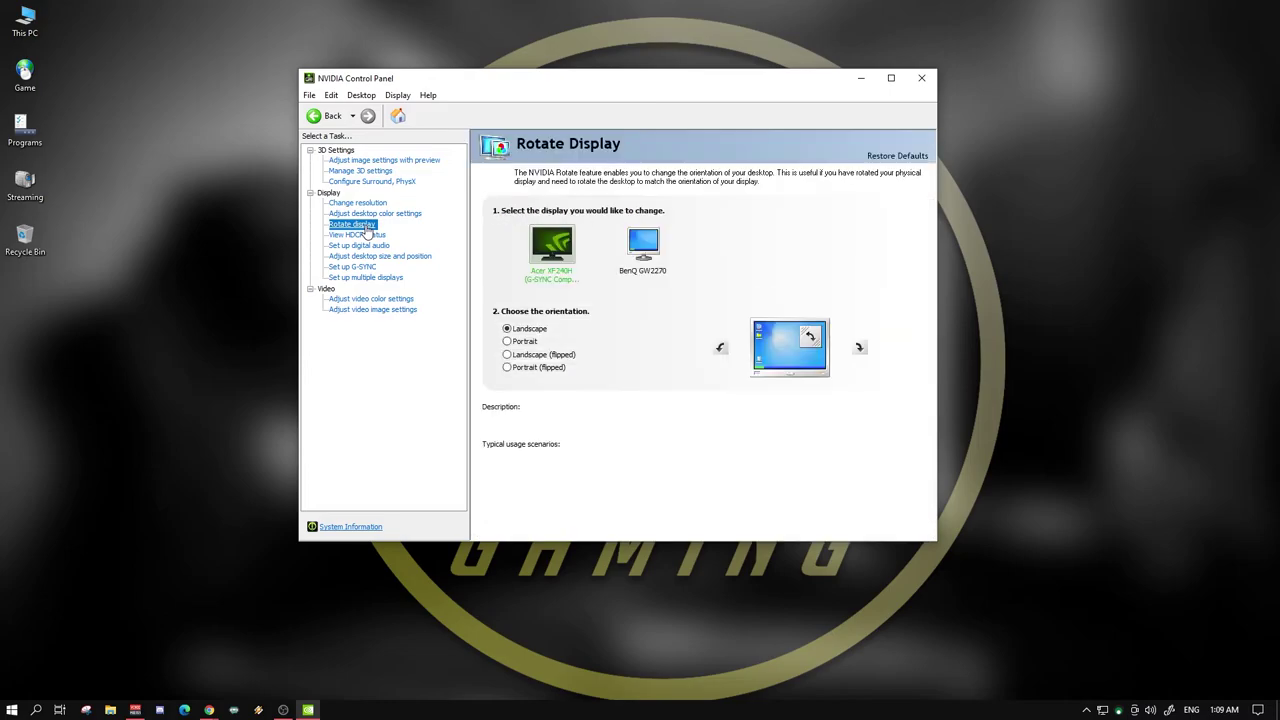
pyautogui.click(369, 236)
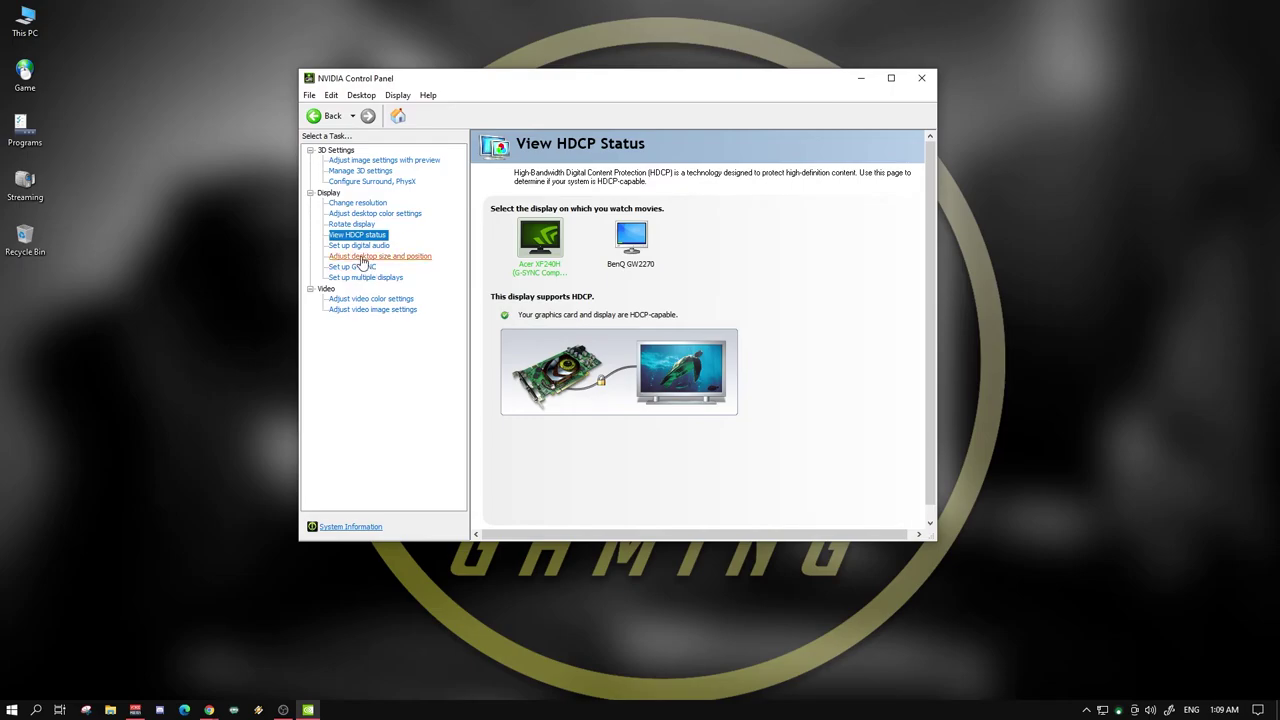
pyautogui.click(363, 258)
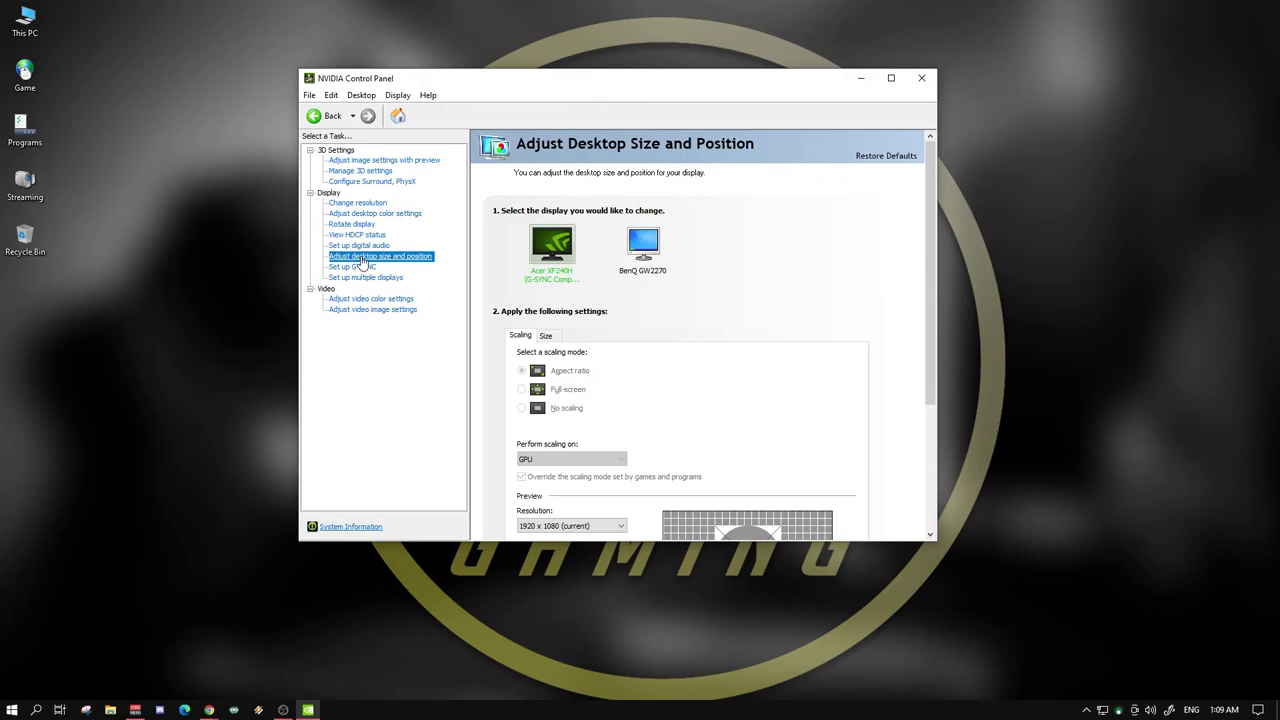
pyautogui.scroll(-3, 660, 366)
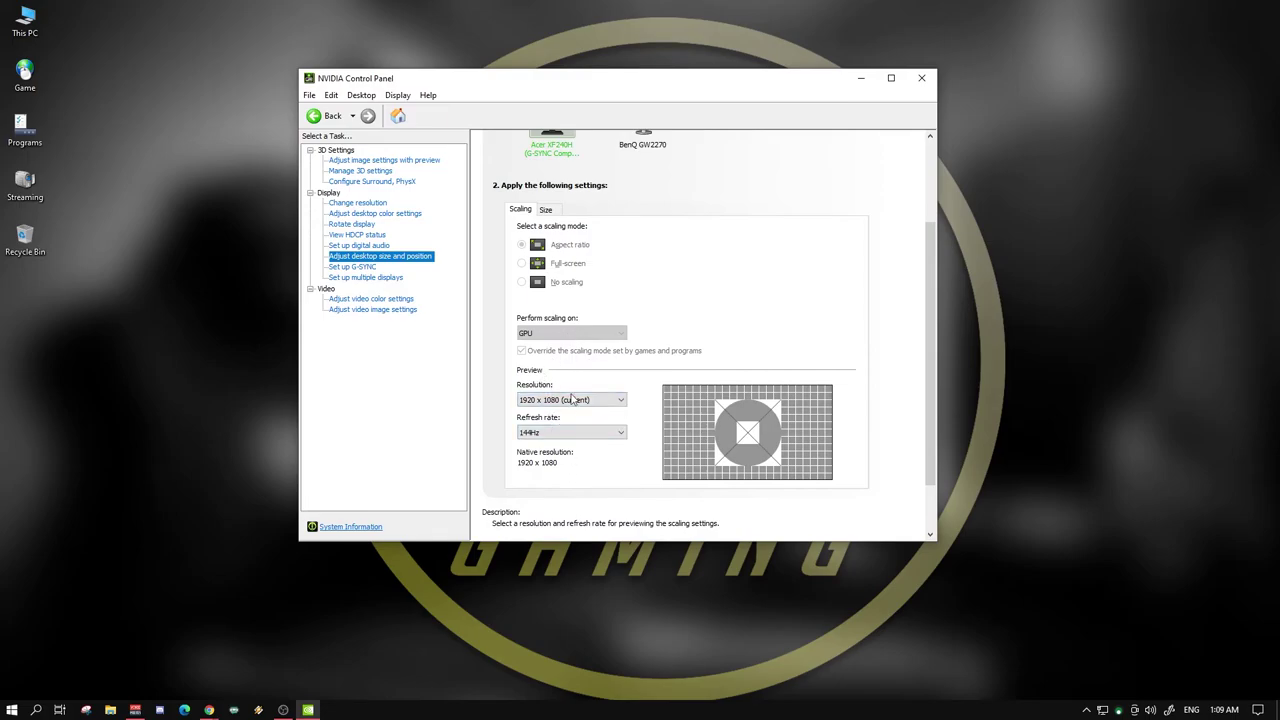
pyautogui.click(366, 270)
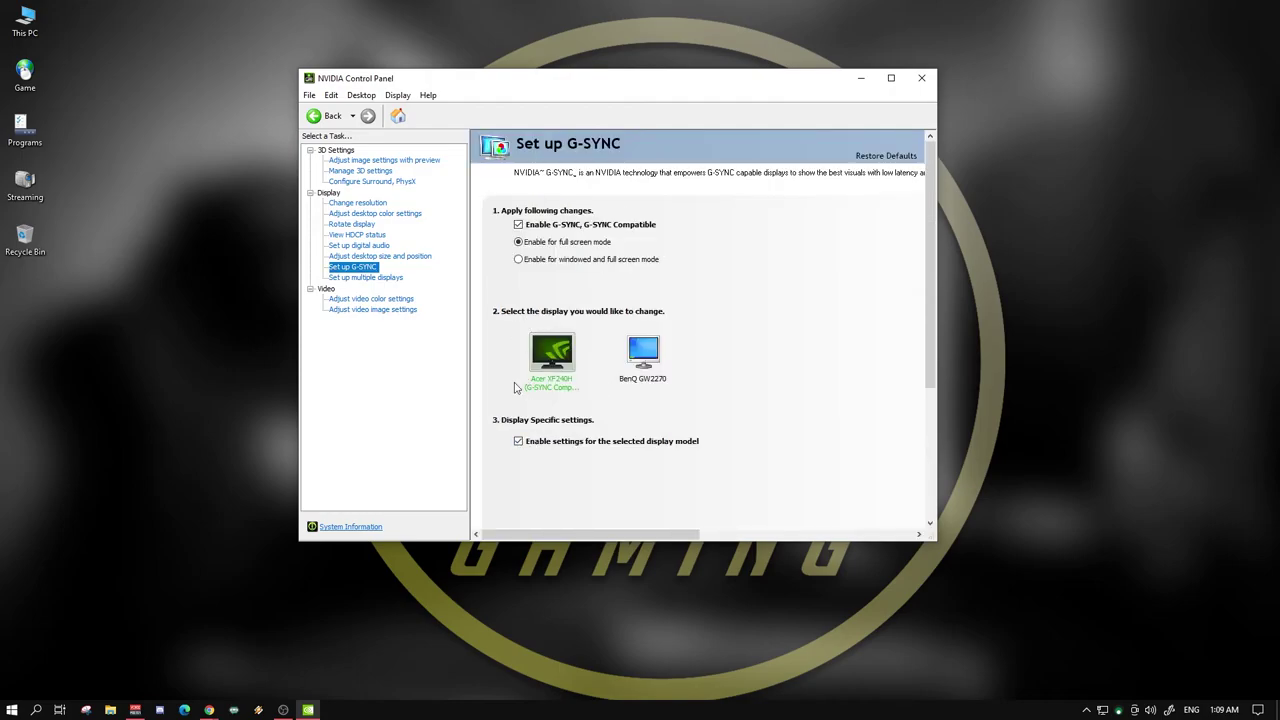
pyautogui.scroll(-1, 926, 400)
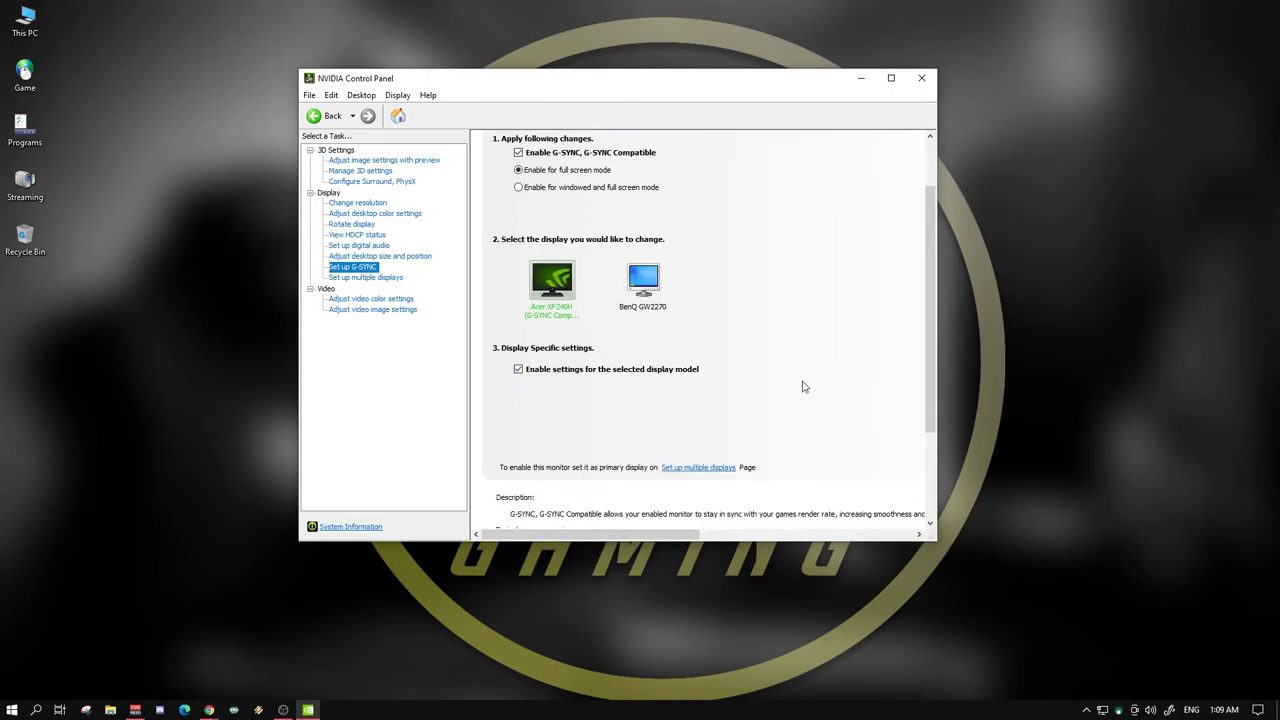
# - Set the video color adjustments to With the NVIDIA settings with Full (0-255) dynamic range, and apply and keep the change
pyautogui.click(345, 300)
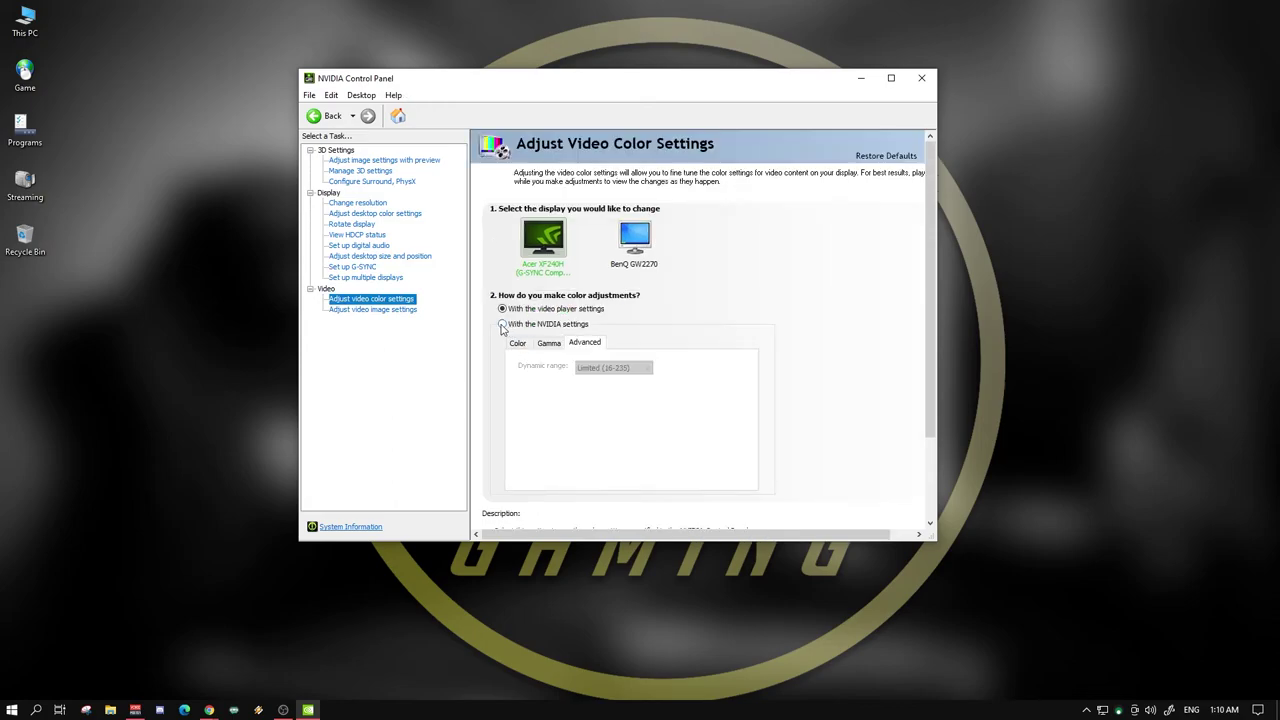
pyautogui.click(502, 324)
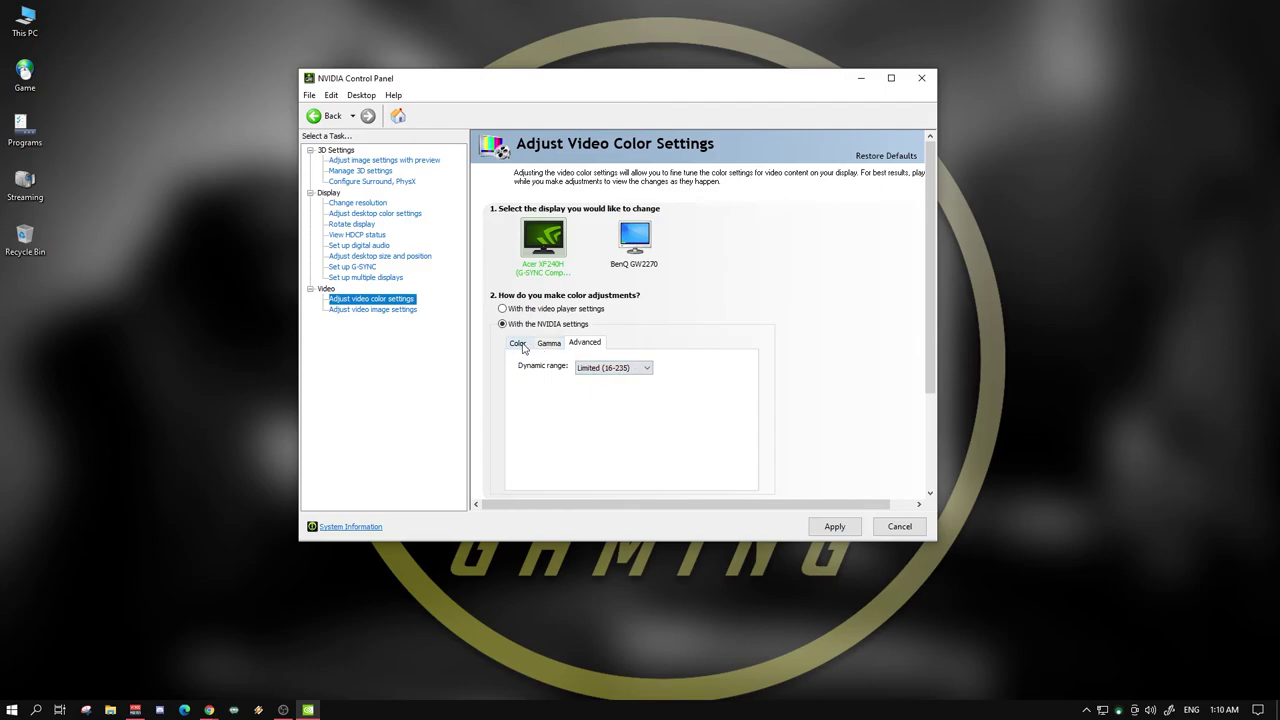
pyautogui.click(634, 368)
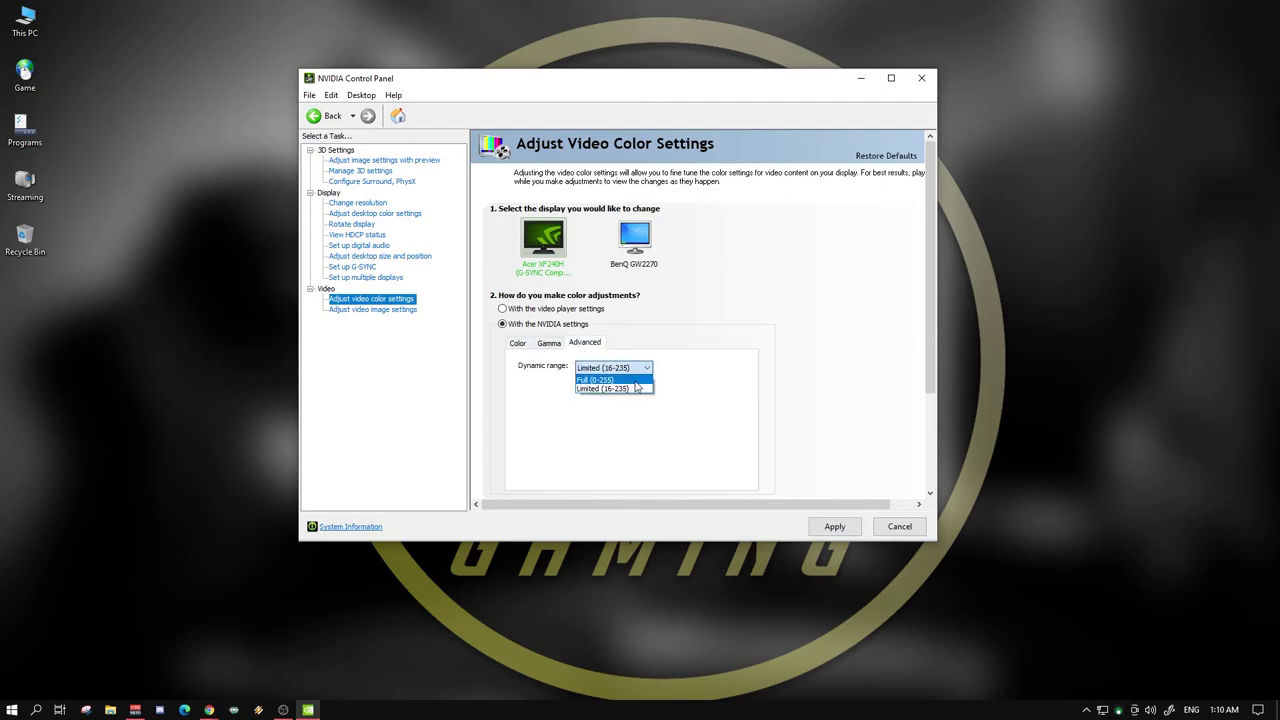
pyautogui.click(634, 381)
pyautogui.click(835, 526)
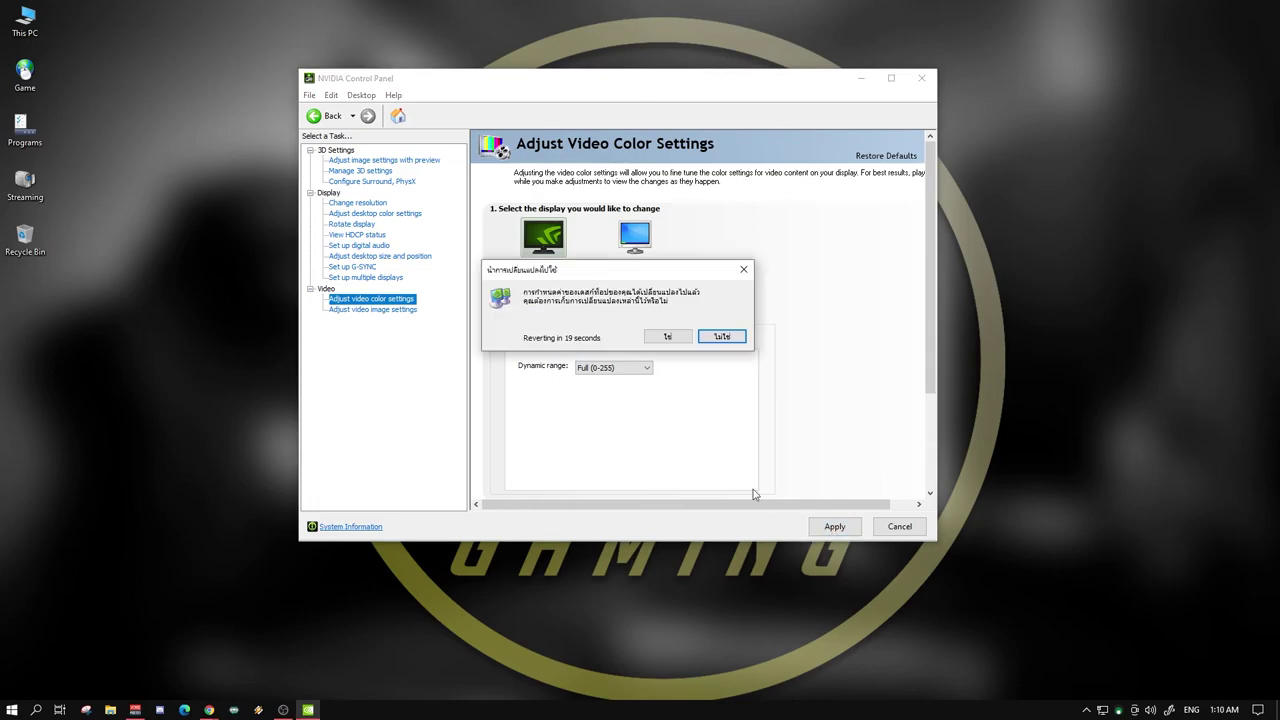
pyautogui.click(672, 340)
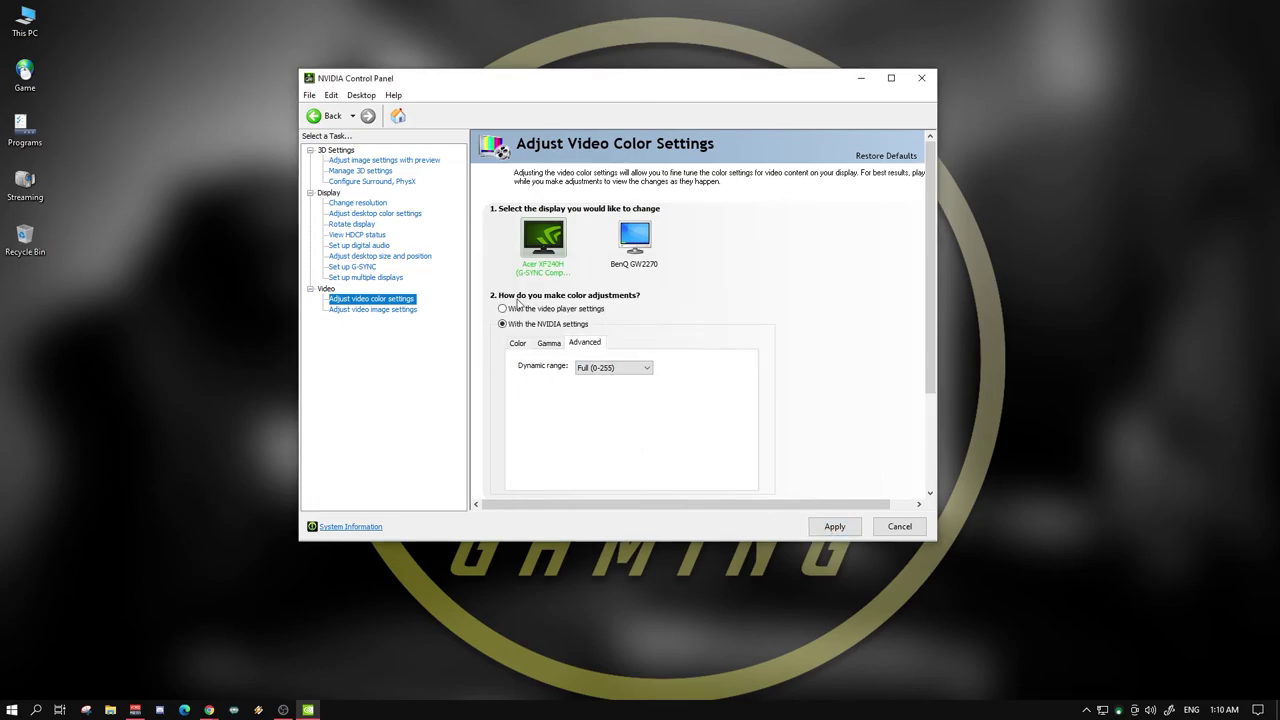
# - Choose Use the NVIDIA setting for video edge enhancement and noise reduction, apply it, and close the NVIDIA Control Panel
pyautogui.click(389, 312)
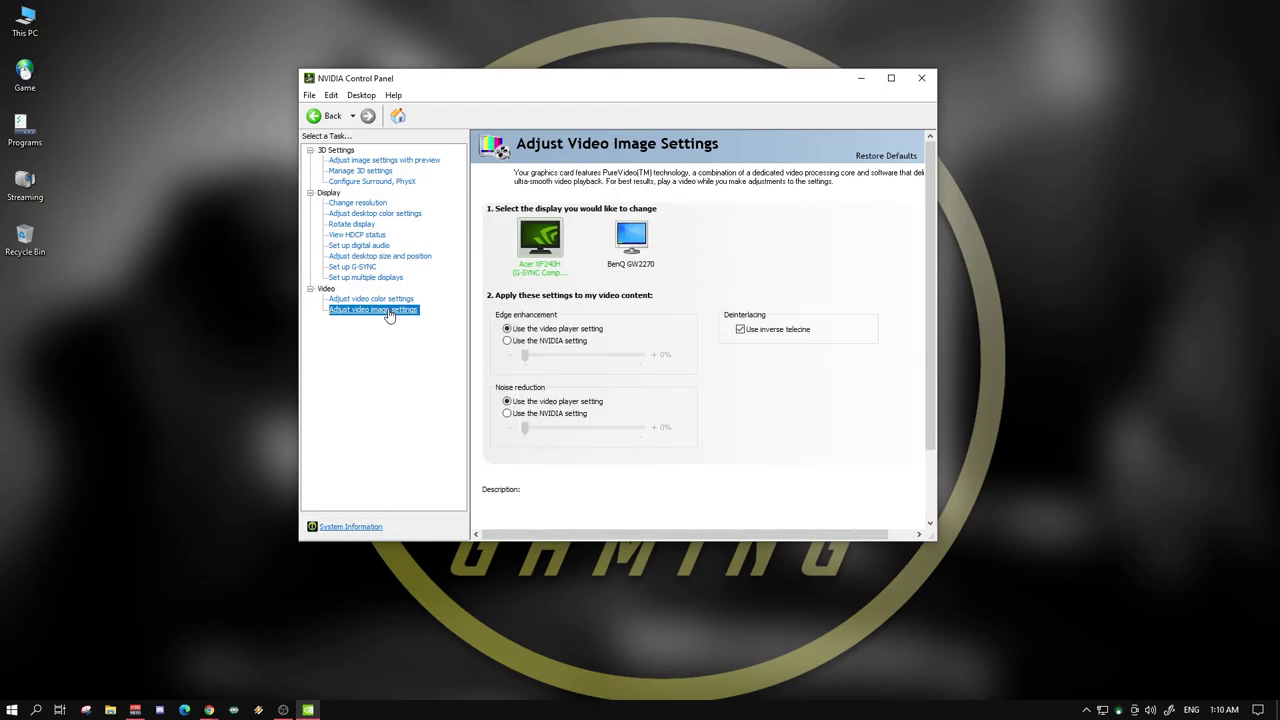
pyautogui.click(507, 340)
pyautogui.click(507, 413)
pyautogui.click(834, 527)
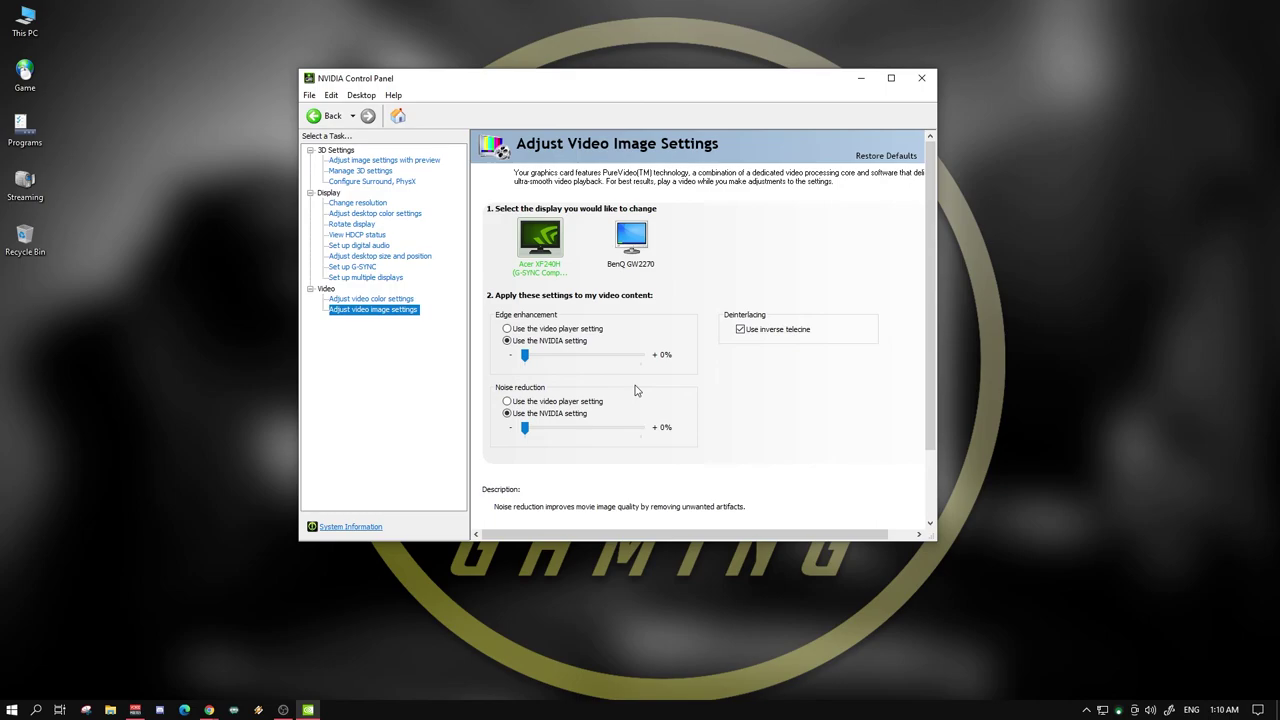
pyautogui.click(921, 78)
pyautogui.rightClick(517, 430)
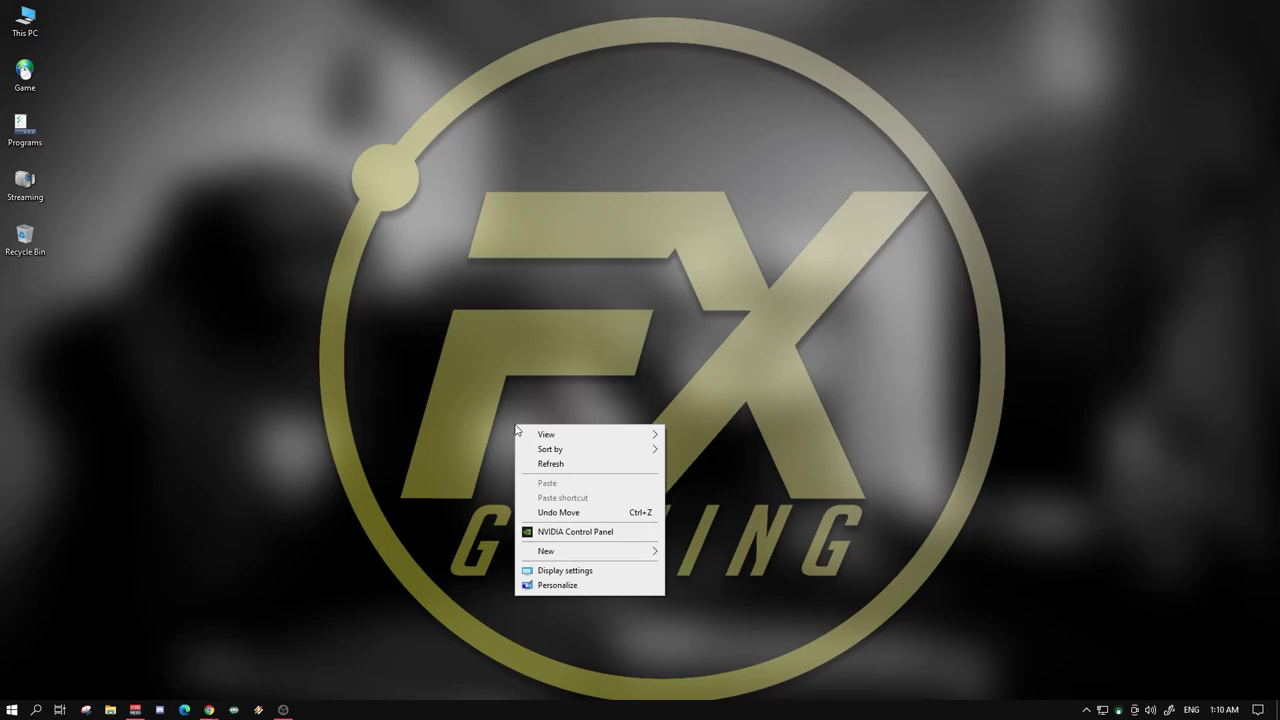
pyautogui.click(391, 270)
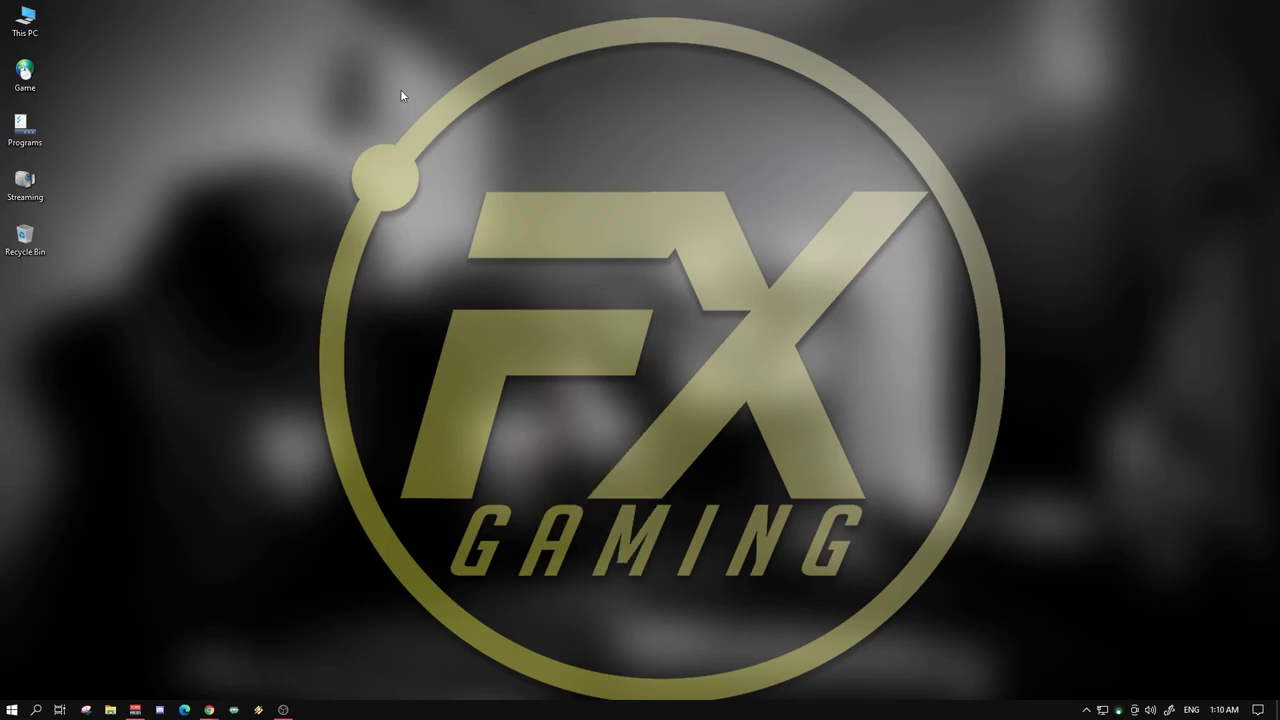
pyautogui.moveTo(400, 89); pyautogui.dragTo(904, 538)
pyautogui.moveTo(386, 76); pyautogui.dragTo(968, 646)
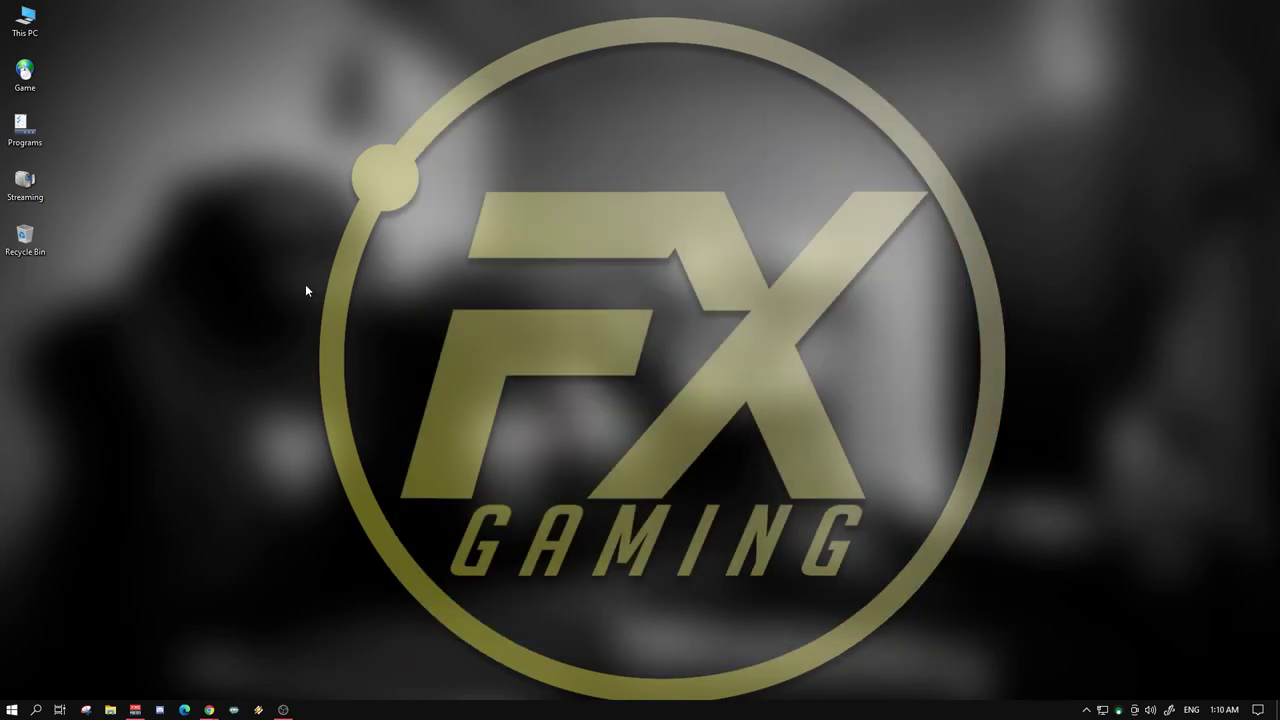